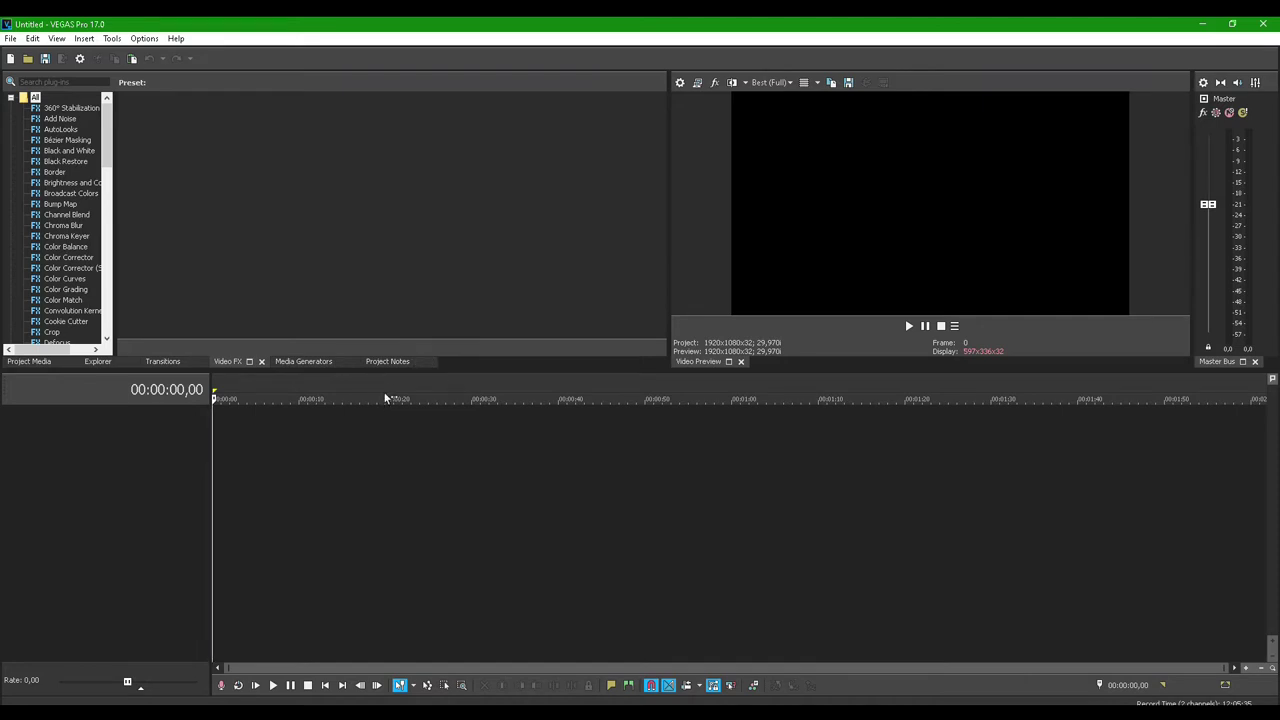
# Add the Vegas1 video from the desktop to the start of the empty timeline and match the project video settings to it.
pyautogui.click(1235, 24)
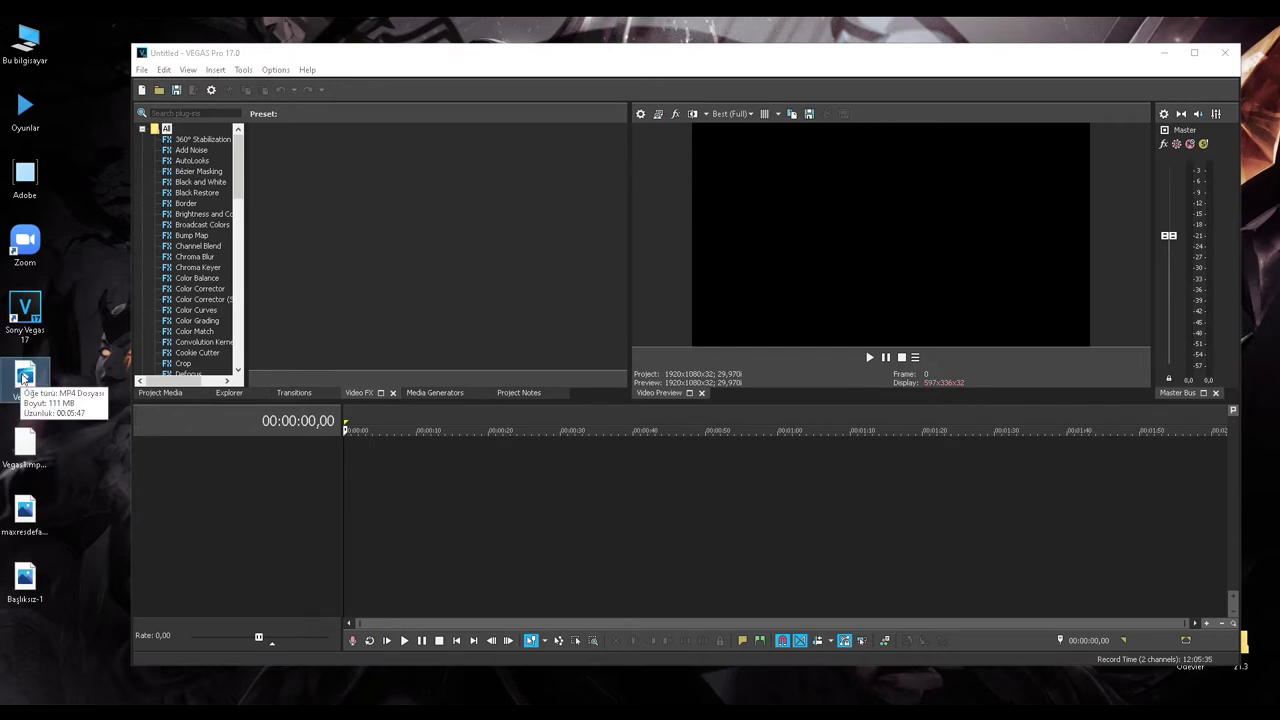
pyautogui.moveTo(25, 378); pyautogui.dragTo(106, 398)
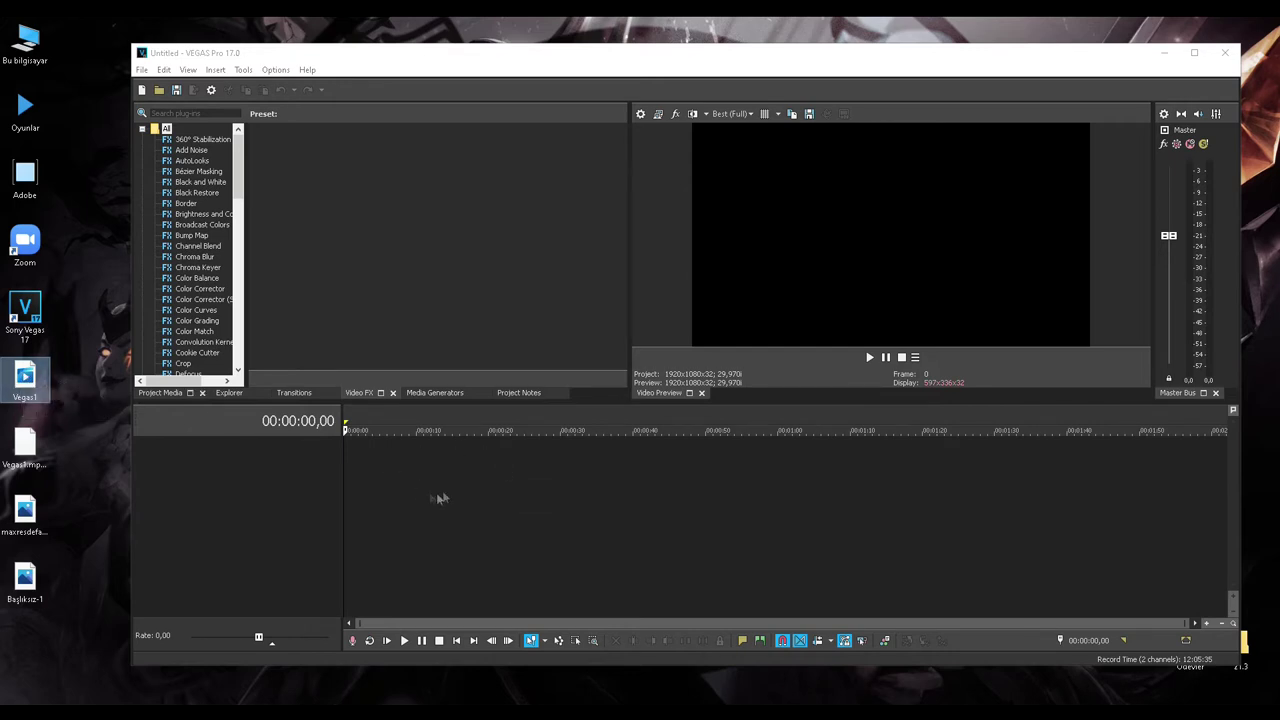
pyautogui.moveTo(439, 467); pyautogui.dragTo(345, 463)
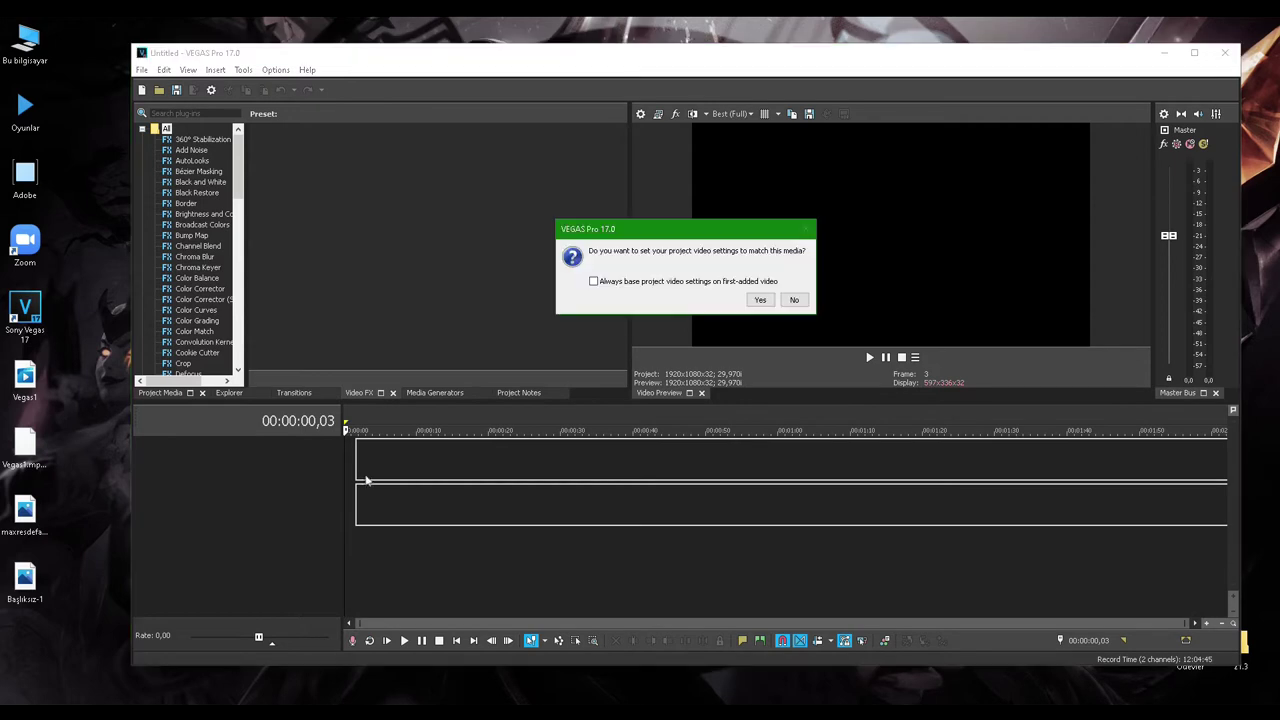
pyautogui.click(765, 299)
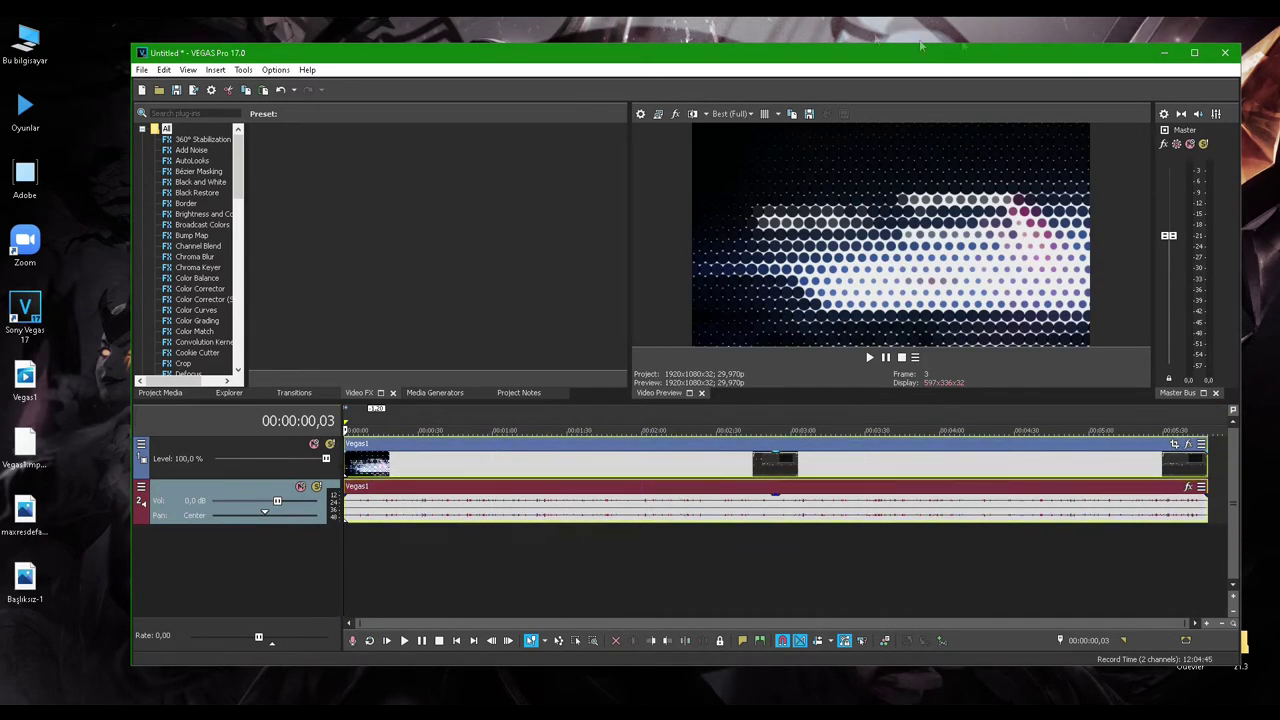
pyautogui.click(1194, 50)
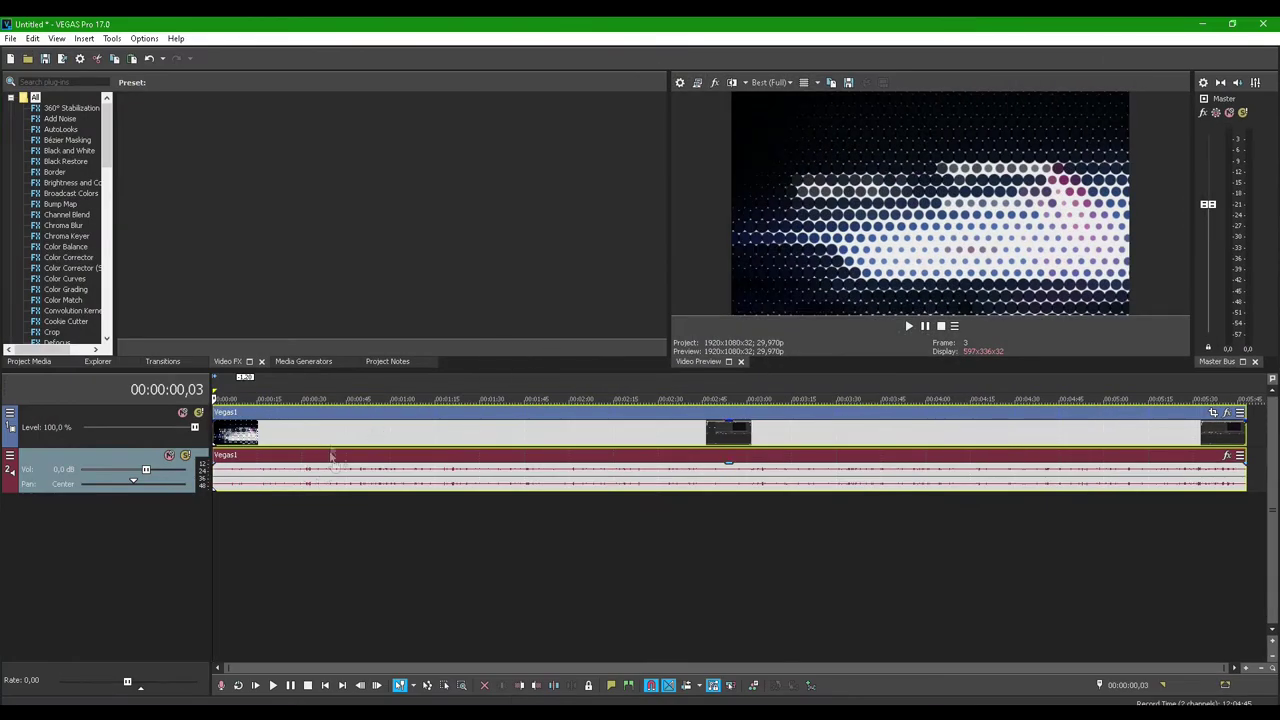
# Play the opening of the clip and pause at 00:00:07,05, just after the intro title switches to the desktop.
pyautogui.click(909, 326)
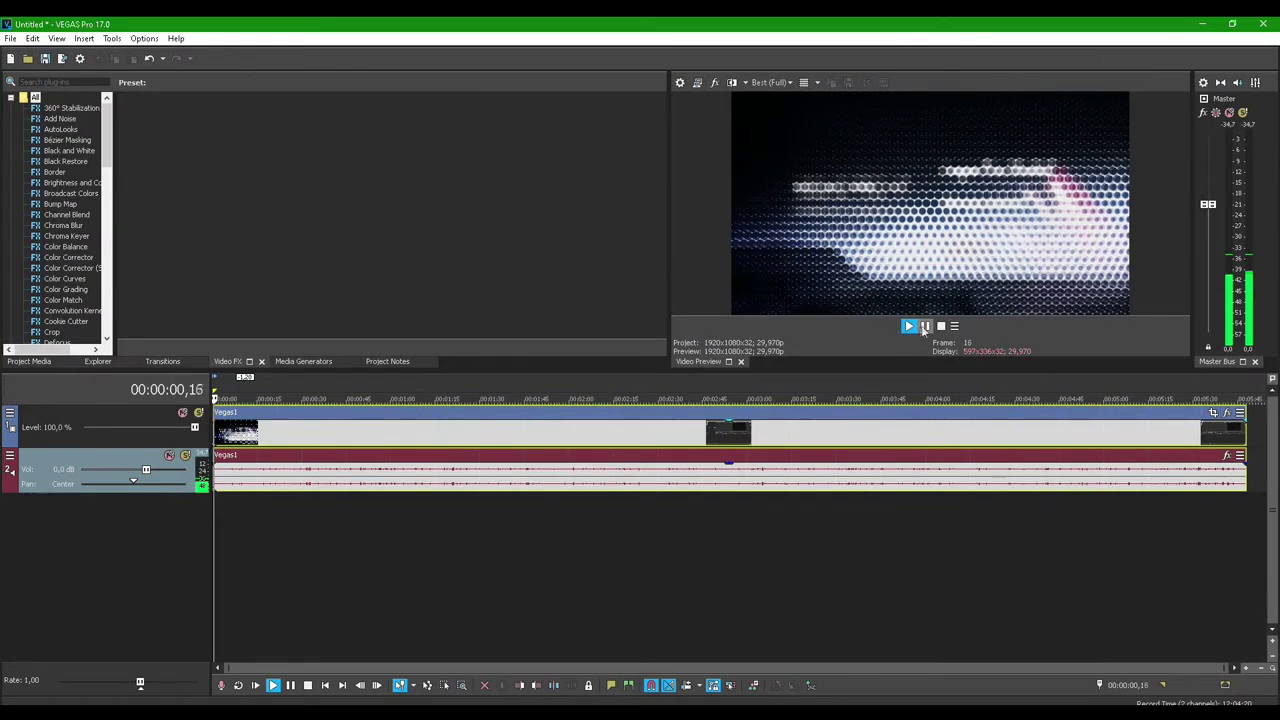
pyautogui.click(925, 326)
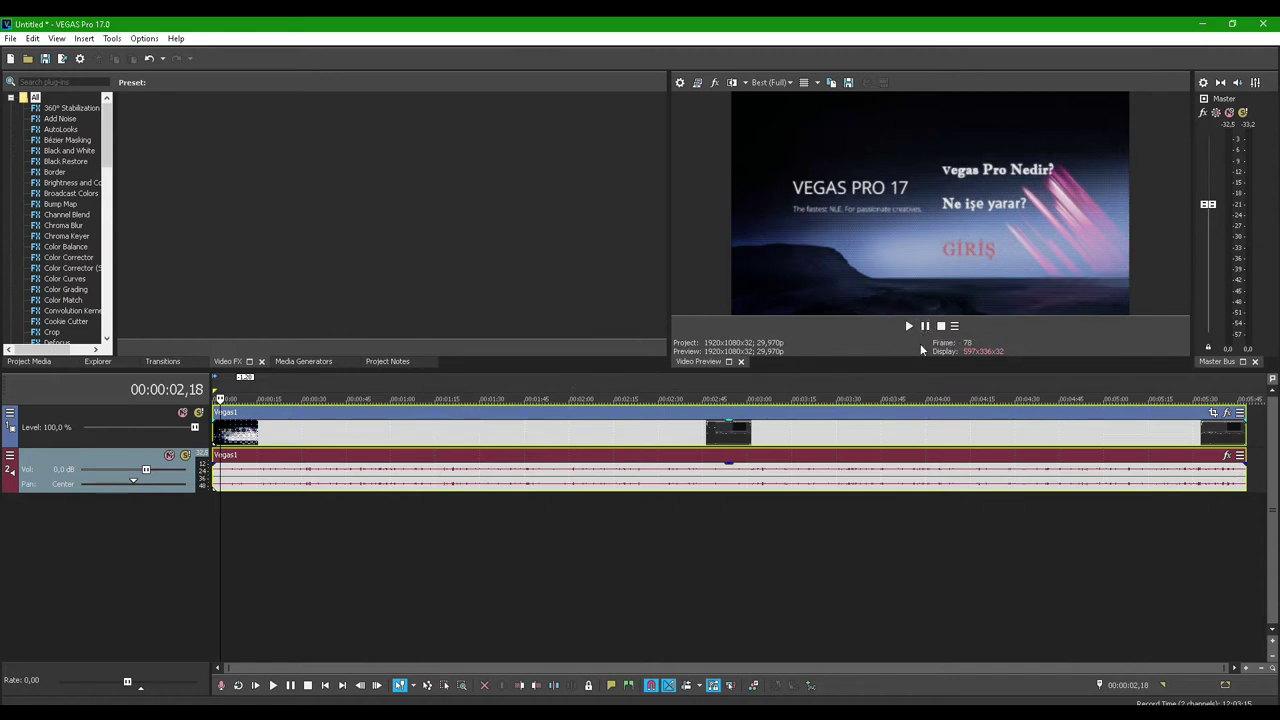
pyautogui.click(909, 326)
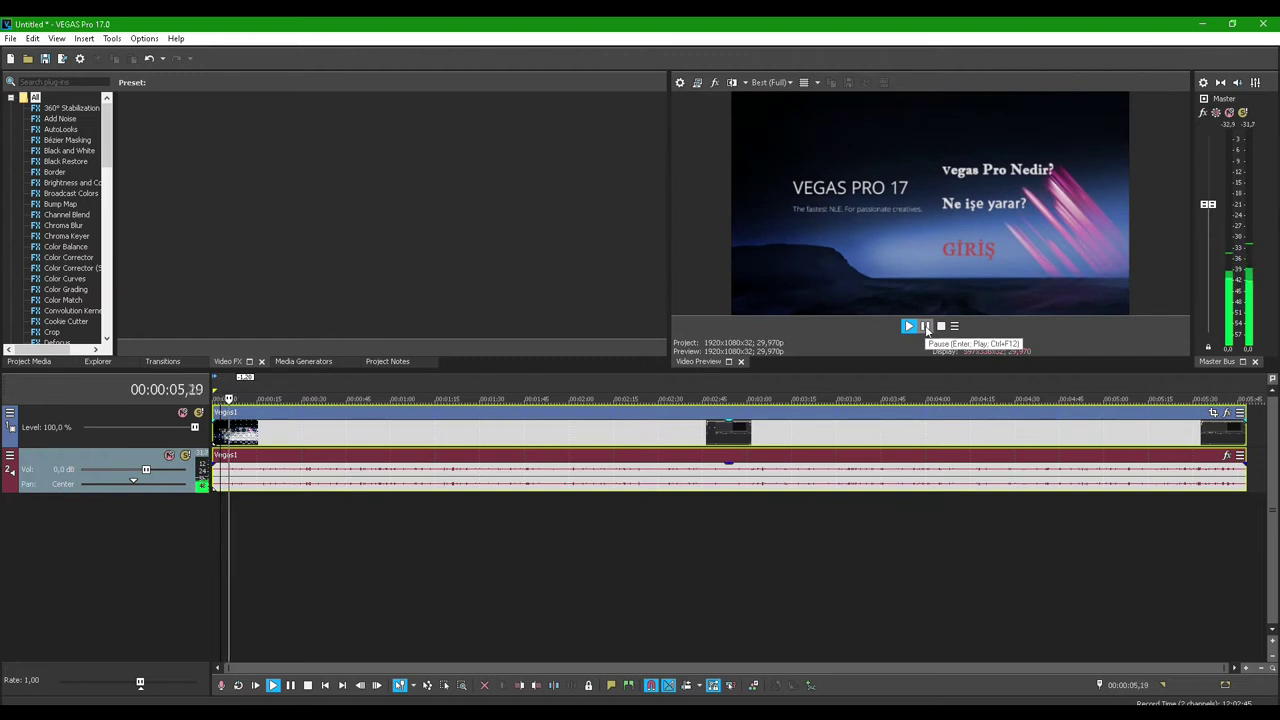
pyautogui.click(926, 328)
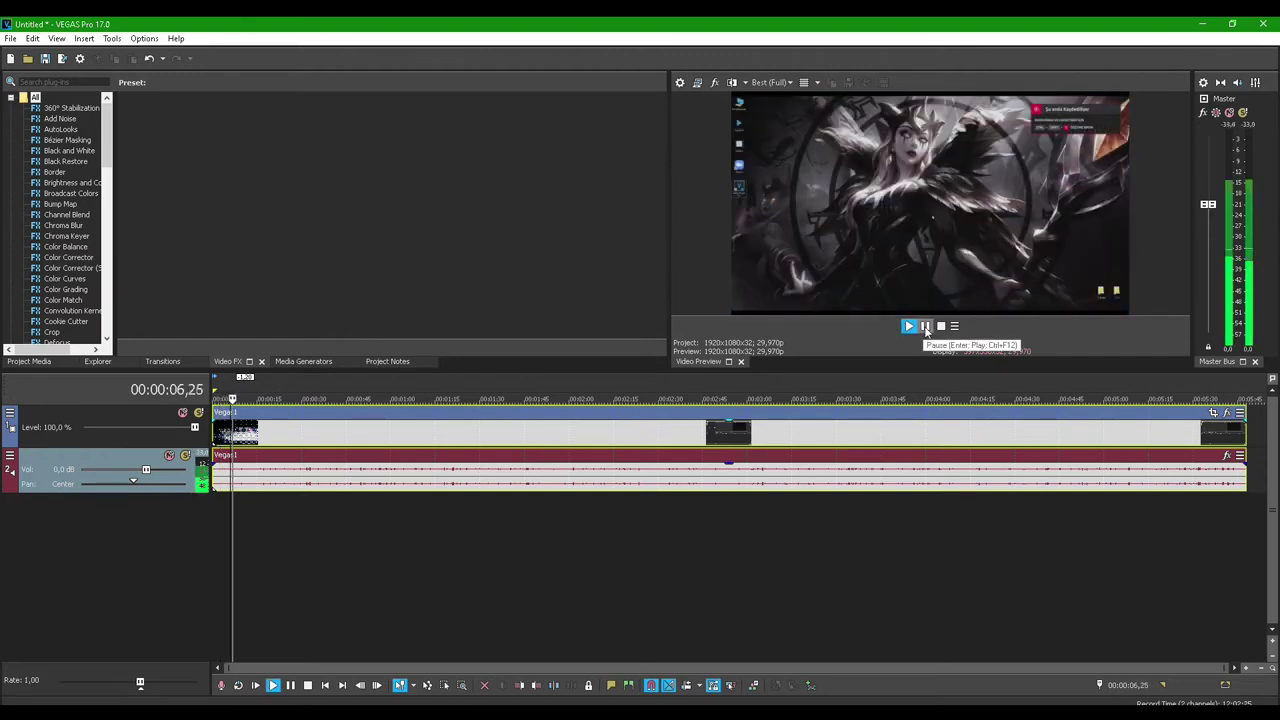
pyautogui.click(926, 328)
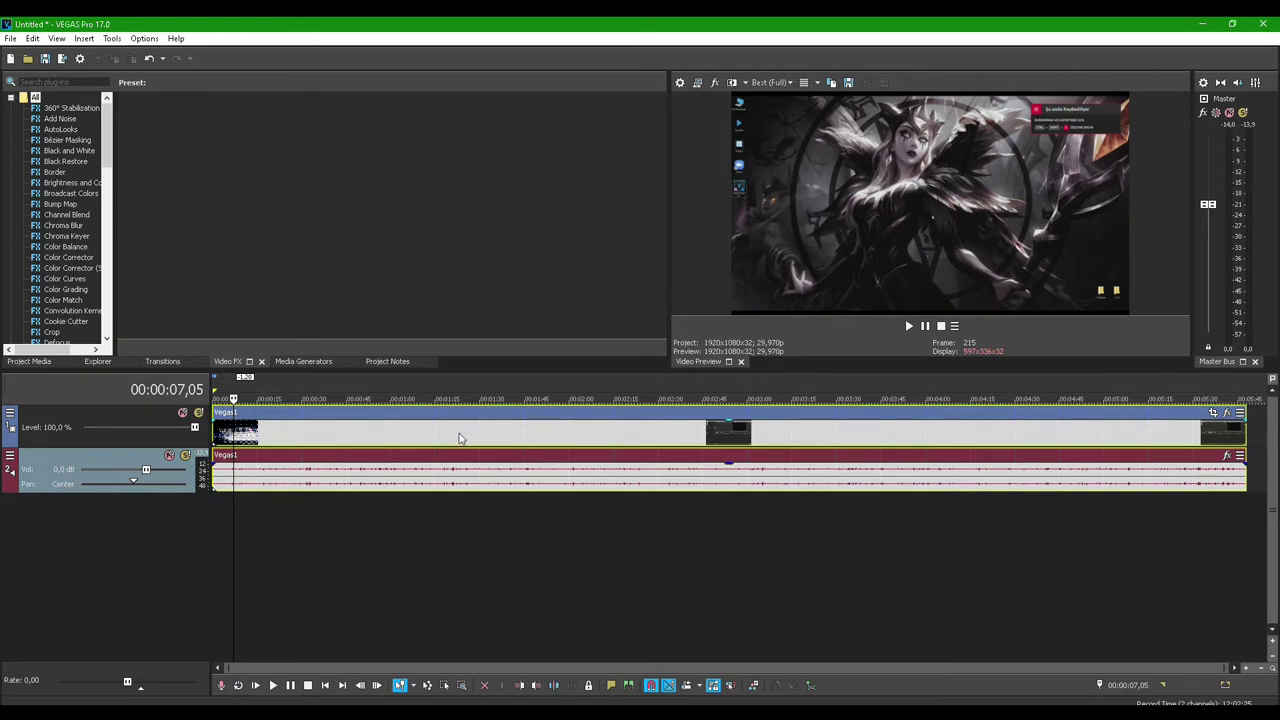
# Split the clip at 00:00:06,22, where the desktop first appears, and shift the second part about 3 seconds 16 frames later.
pyautogui.scroll(8, 463, 432)
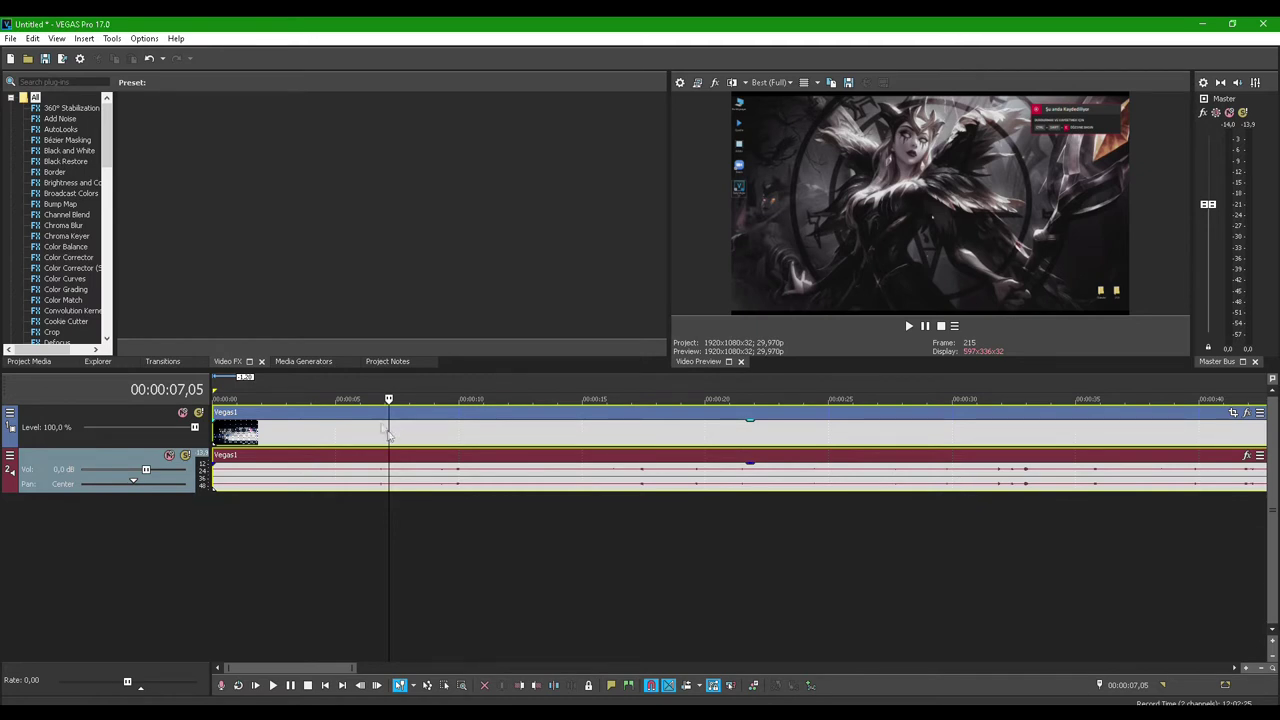
pyautogui.press('Left')
pyautogui.press('Left')
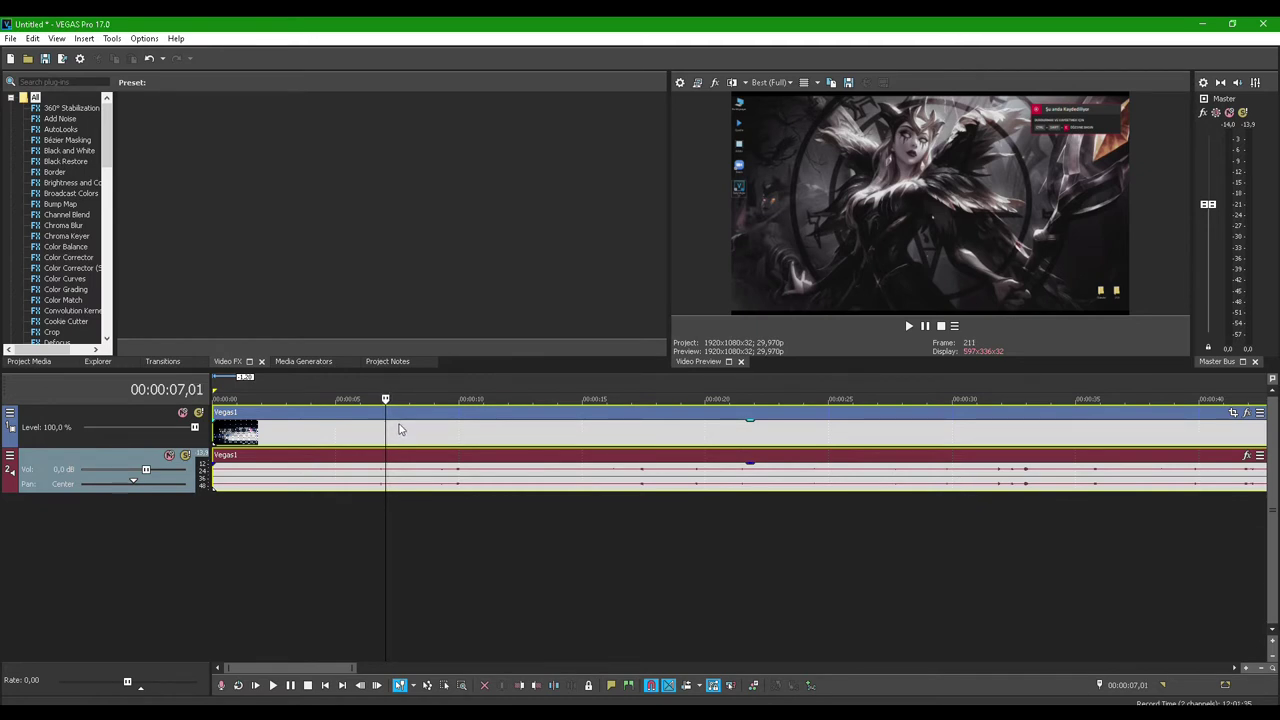
pyautogui.press('Left')
pyautogui.press('Left')
pyautogui.press('Left')
pyautogui.press('Left')
pyautogui.press('Left')
pyautogui.press('Left')
pyautogui.press('Left')
pyautogui.press('Left')
pyautogui.press('Left')
pyautogui.press('Left')
pyautogui.press('Left')
pyautogui.press('Left')
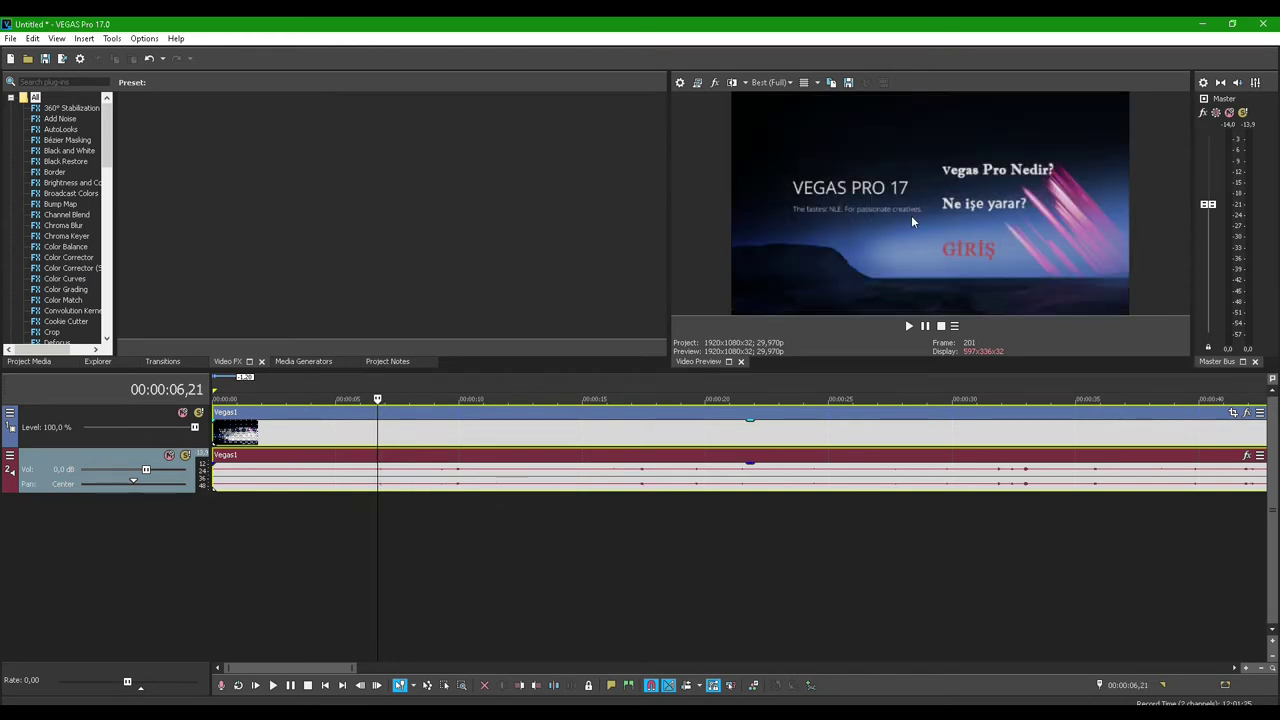
pyautogui.press('Right')
pyautogui.press('Left')
pyautogui.press('Right')
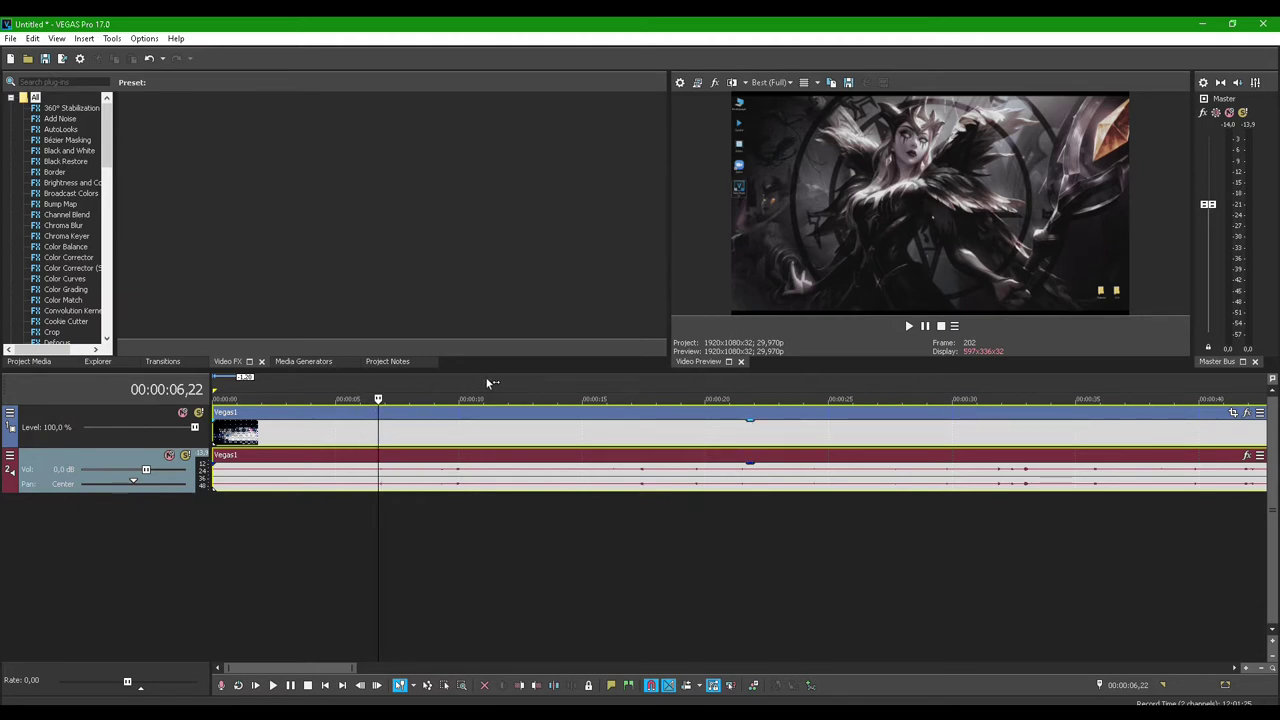
pyautogui.press('s')
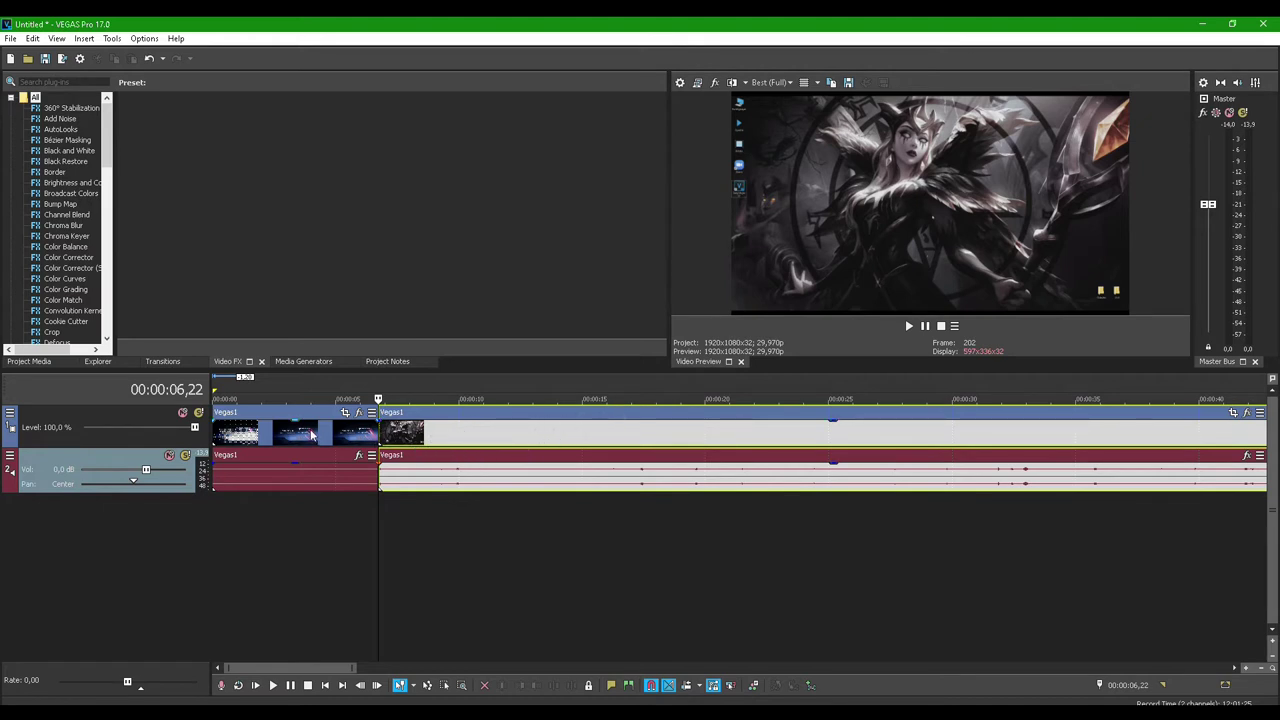
pyautogui.moveTo(504, 438); pyautogui.dragTo(591, 430)
pyautogui.moveTo(282, 438)
pyautogui.mouseDown()
pyautogui.moveTo(329, 438)
pyautogui.moveTo(282, 440)
pyautogui.mouseUp()
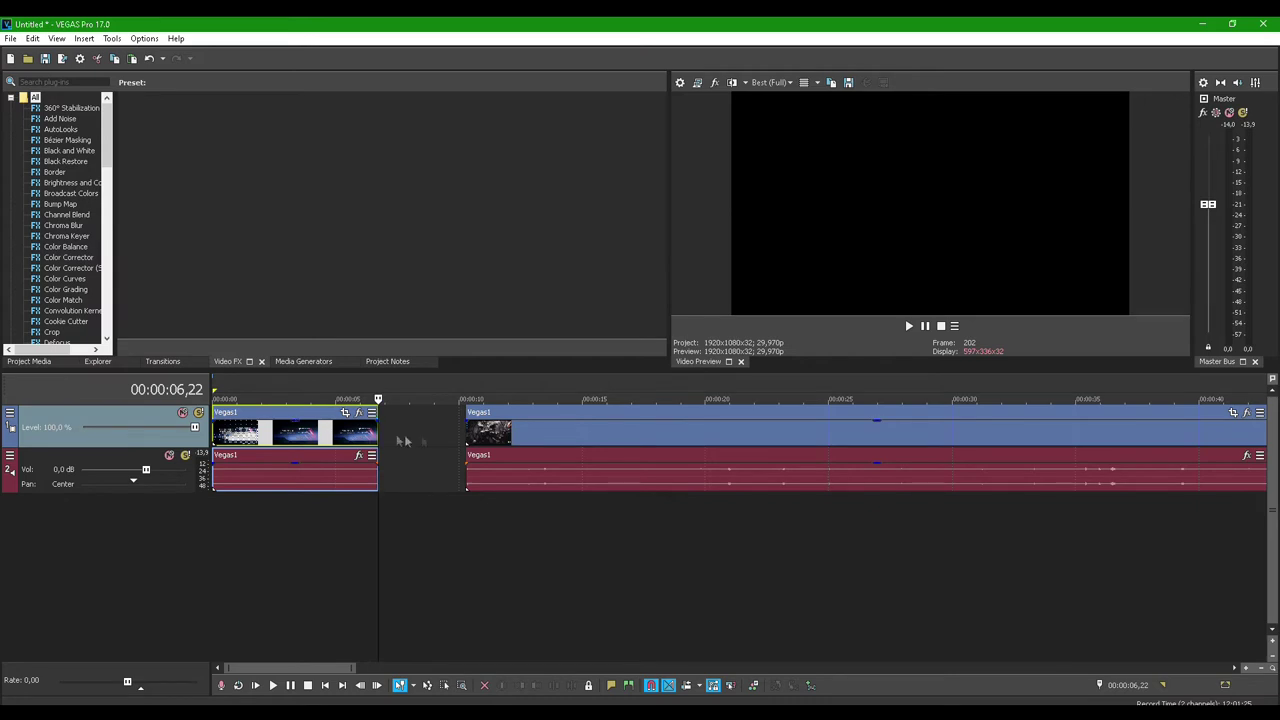
# Split the intro part of the clip at 00:00:04,06 and select the piece after the cut.
pyautogui.click(316, 434)
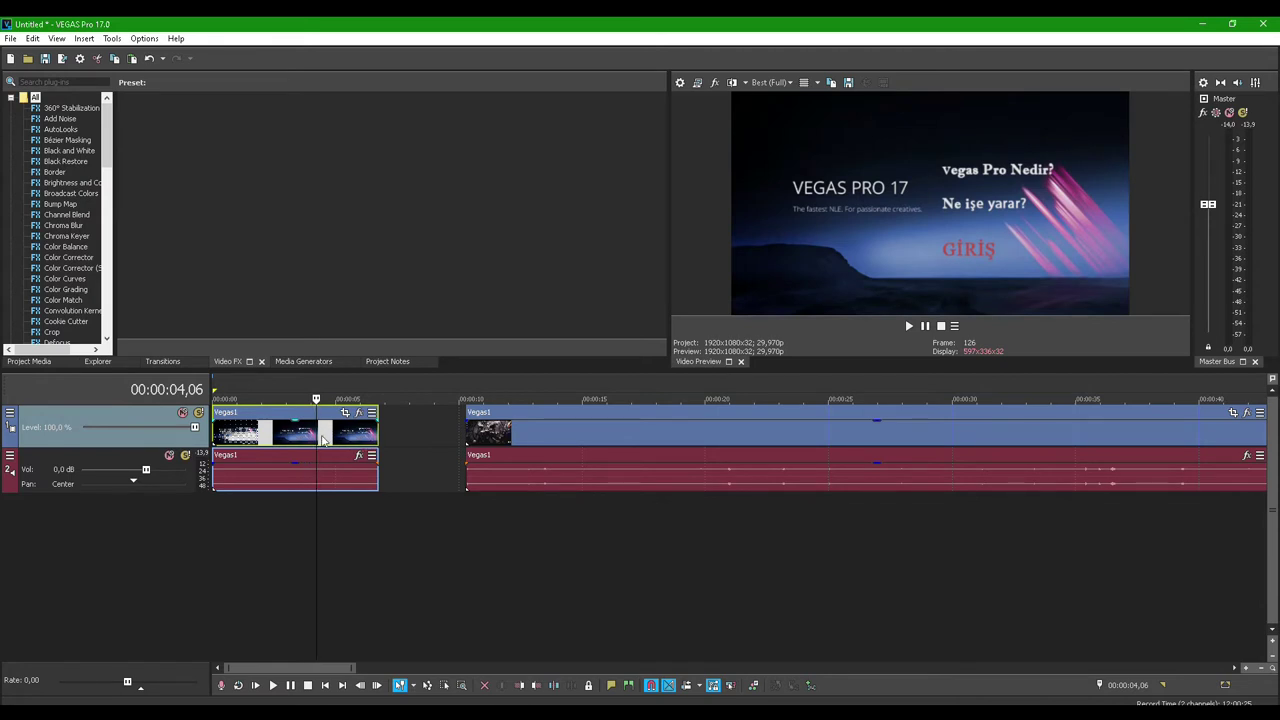
pyautogui.press('s')
pyautogui.click(347, 437)
pyautogui.moveTo(347, 437)
pyautogui.mouseDown()
pyautogui.moveTo(388, 437)
pyautogui.moveTo(347, 437)
pyautogui.mouseUp()
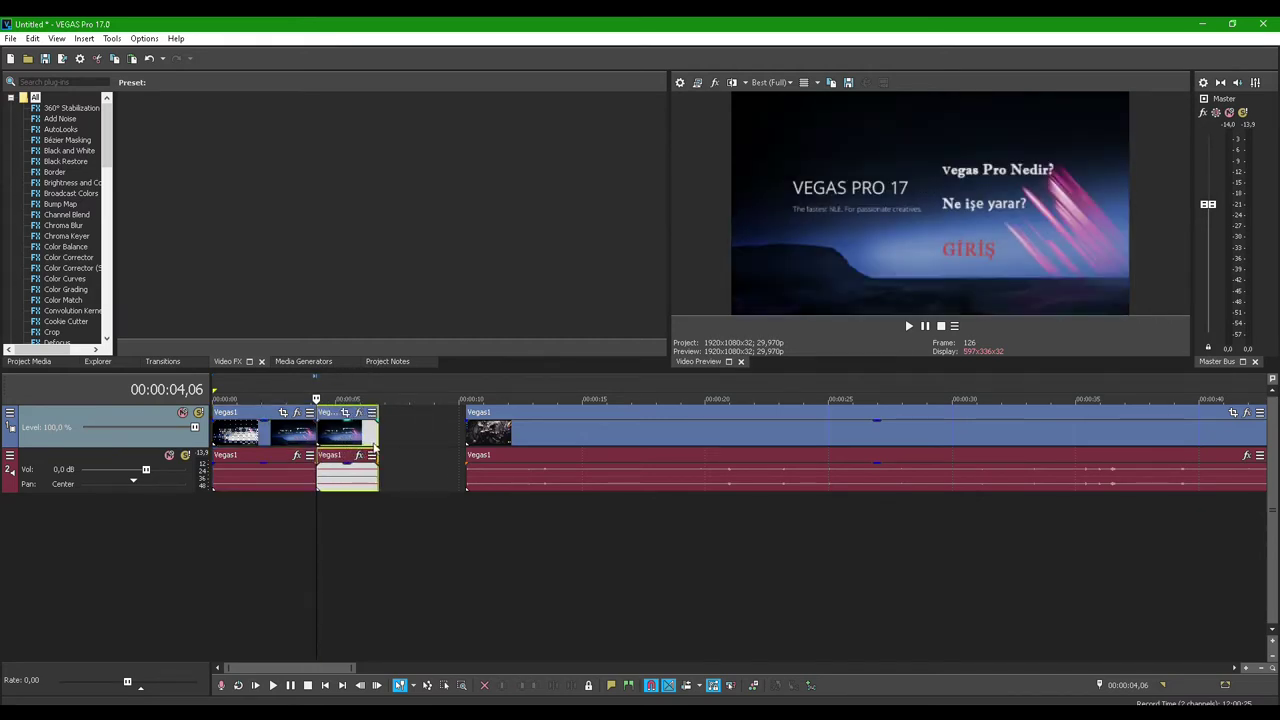
# Undo both splits and the shift of the second part.
pyautogui.hotkey('ctrl', 'z')
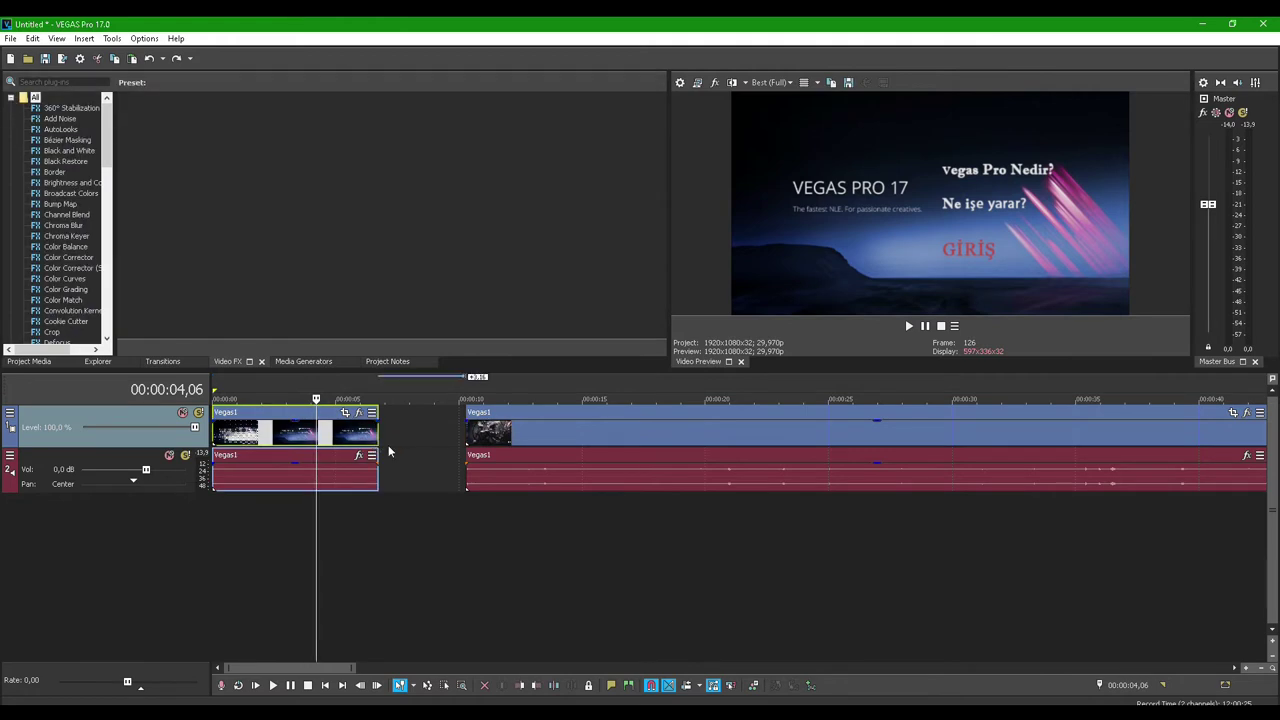
pyautogui.hotkey('ctrl', 'z')
pyautogui.click(364, 444)
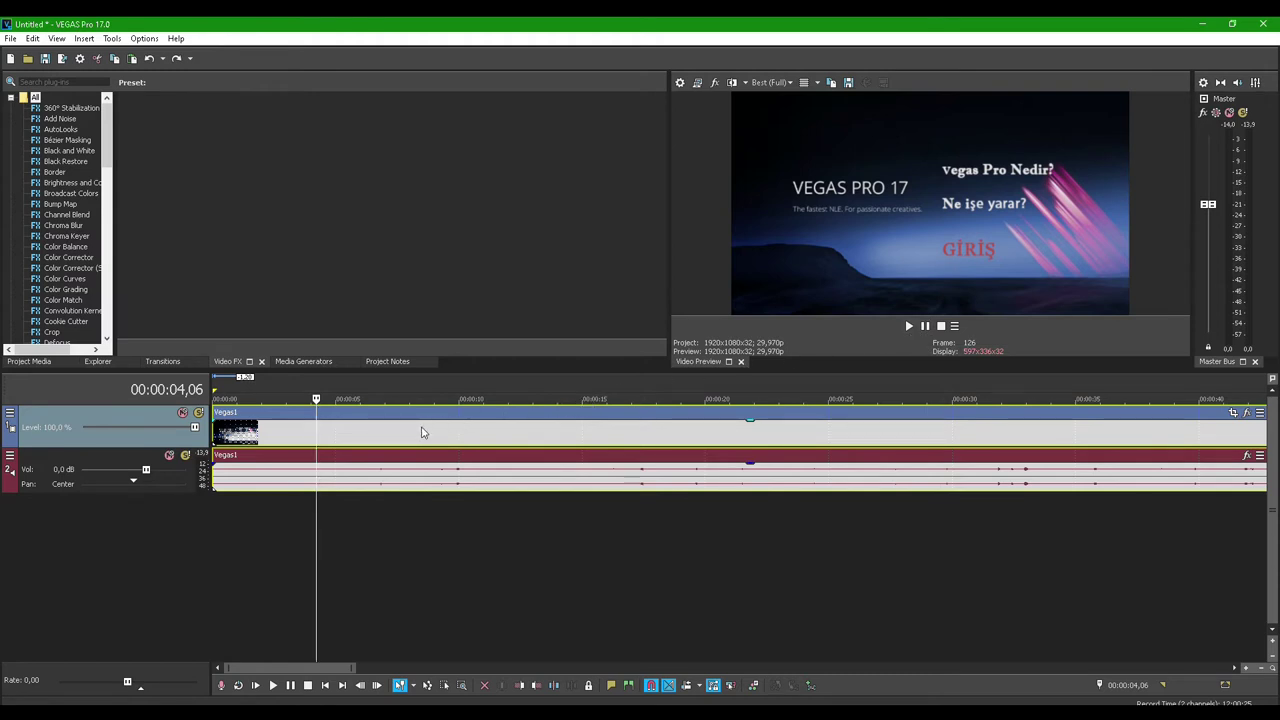
# Try splitting the clip at 00:00:04,06 and shifting the second part about 3 seconds 7 frames later, and undo both changes.
pyautogui.press('s')
pyautogui.click(273, 431)
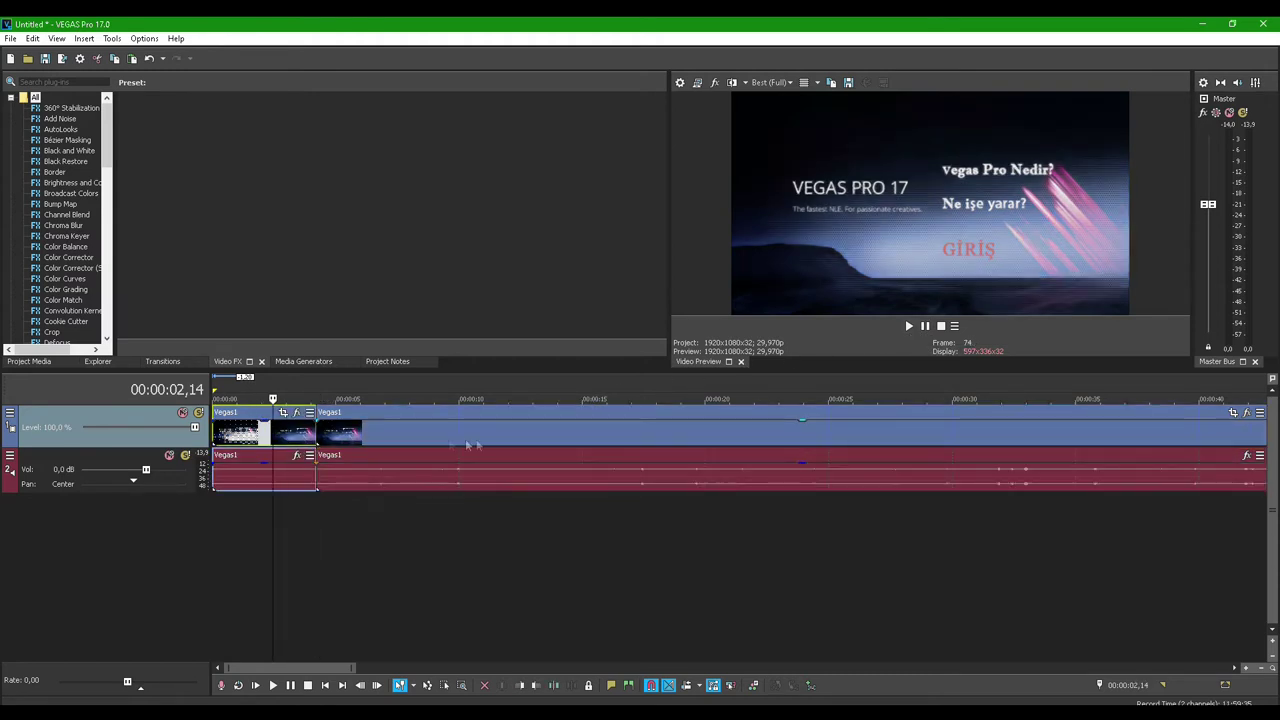
pyautogui.moveTo(423, 431); pyautogui.dragTo(500, 434)
pyautogui.click(246, 435)
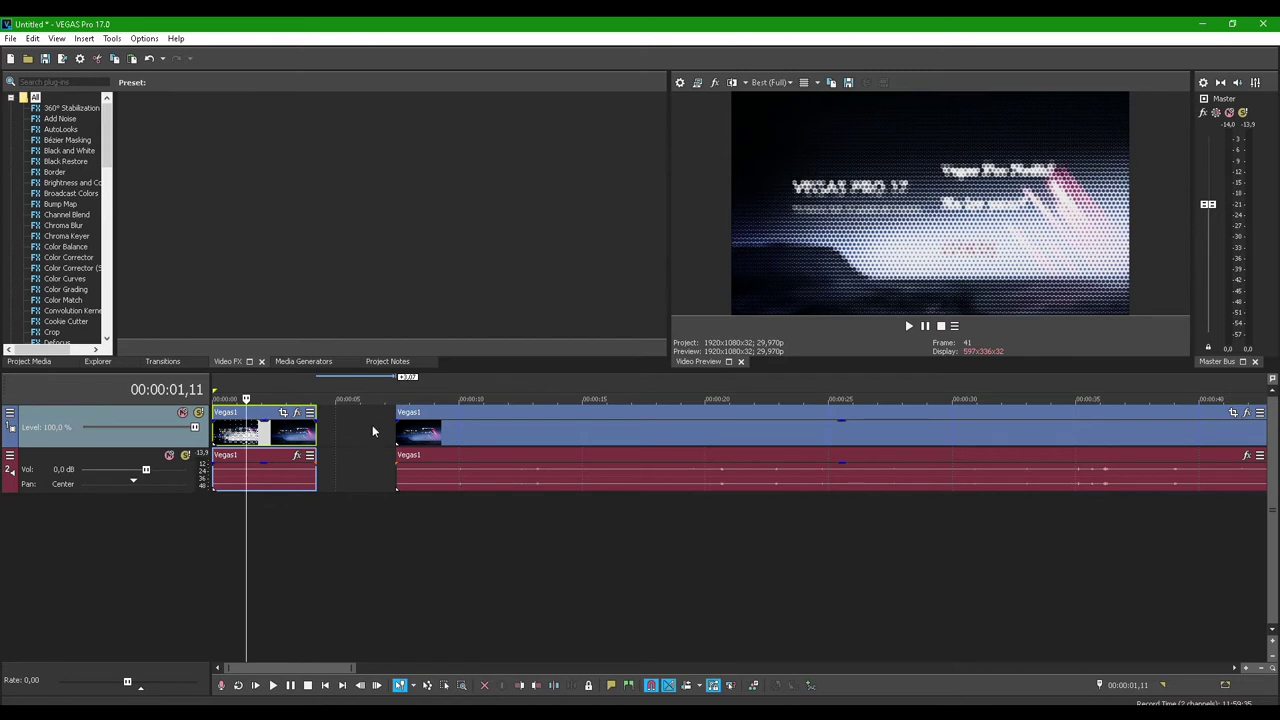
pyautogui.hotkey('ctrl', 'z')
pyautogui.hotkey('ctrl', 'z')
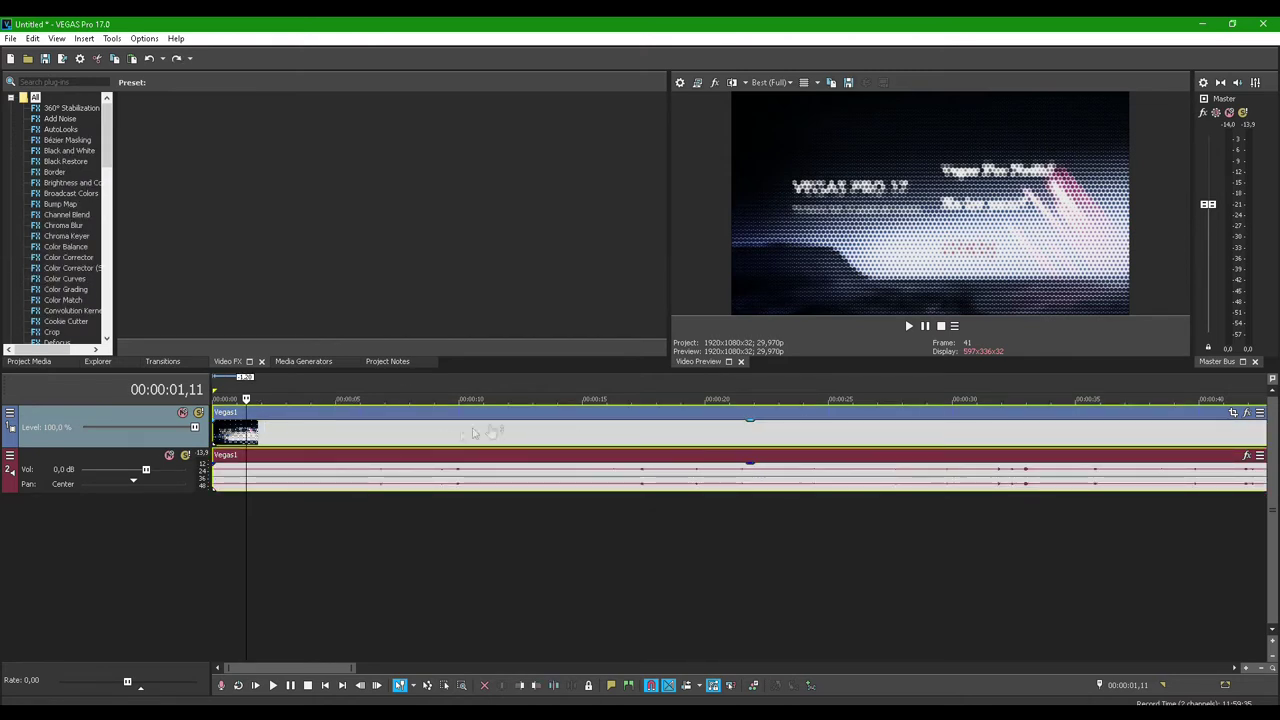
# Ungroup the clip's video and audio and select each one separately on its track.
pyautogui.hotkey('ctrl', 'z')
pyautogui.hotkey('ctrl', 'y')
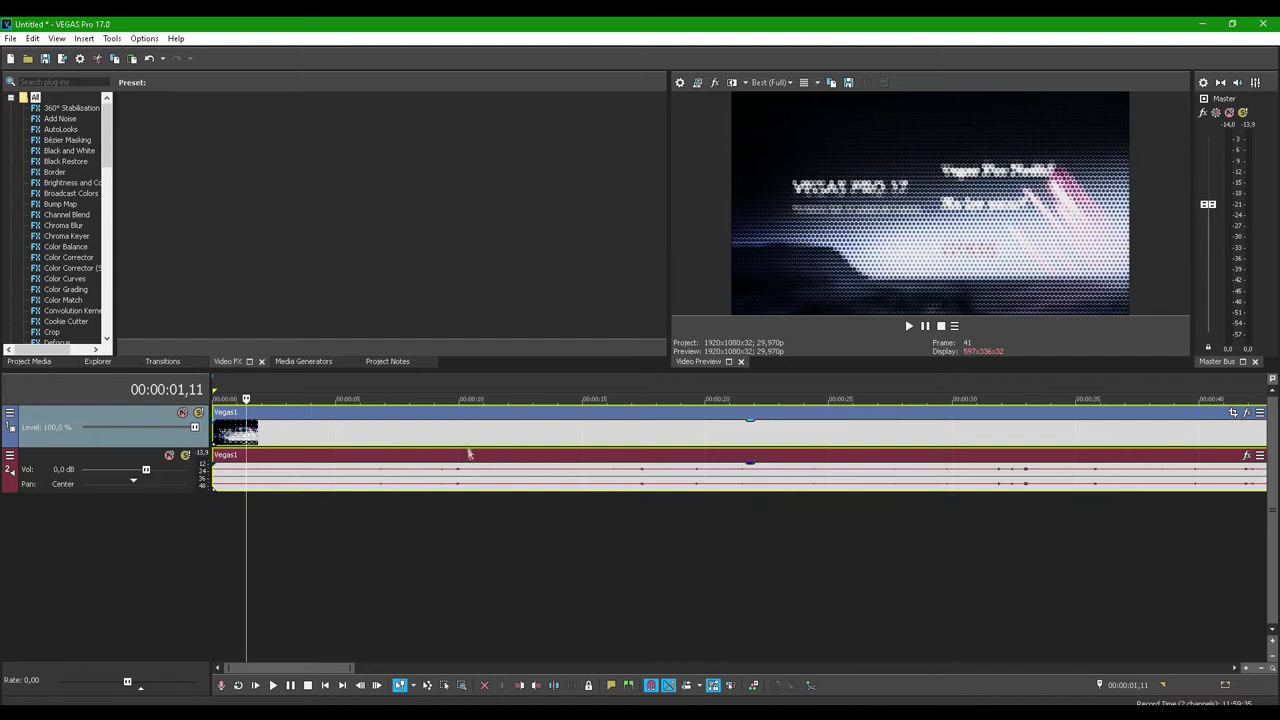
pyautogui.click(551, 480)
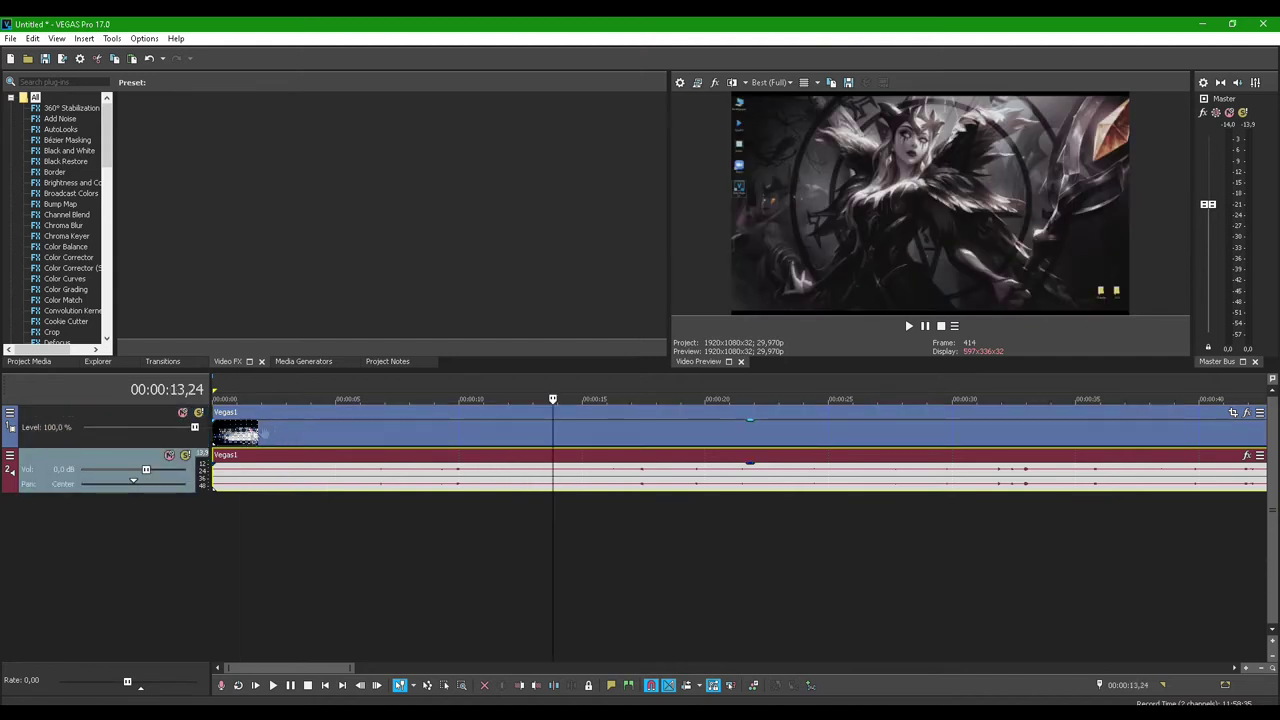
pyautogui.click(320, 436)
pyautogui.click(414, 437)
pyautogui.click(468, 428)
pyautogui.click(391, 432)
pyautogui.click(451, 430)
pyautogui.click(397, 471)
# Try moving the audio to 00:00:09,21 and the video to about 00:00:03,23 independently, and undo the moves.
pyautogui.moveTo(397, 471); pyautogui.dragTo(641, 438)
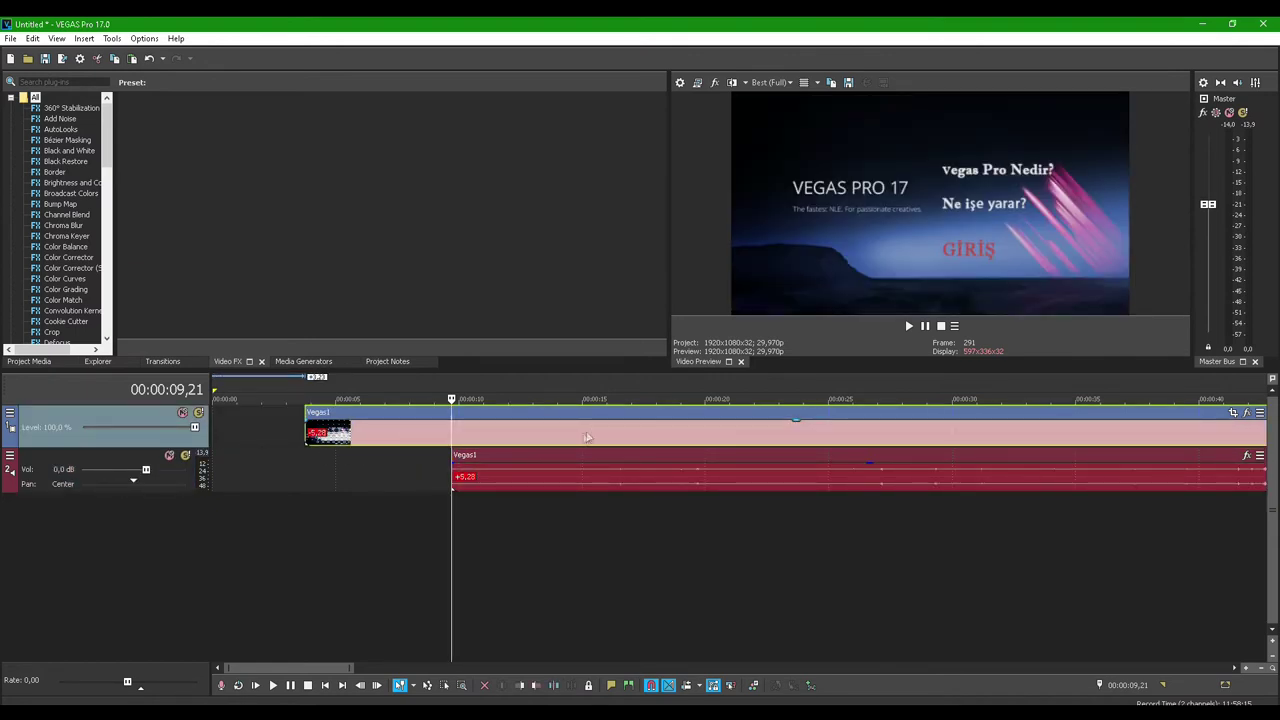
pyautogui.hotkey('ctrl', 'z')
pyautogui.moveTo(582, 473); pyautogui.dragTo(578, 473)
pyautogui.hotkey('ctrl', 'z')
pyautogui.hotkey('ctrl', 'z')
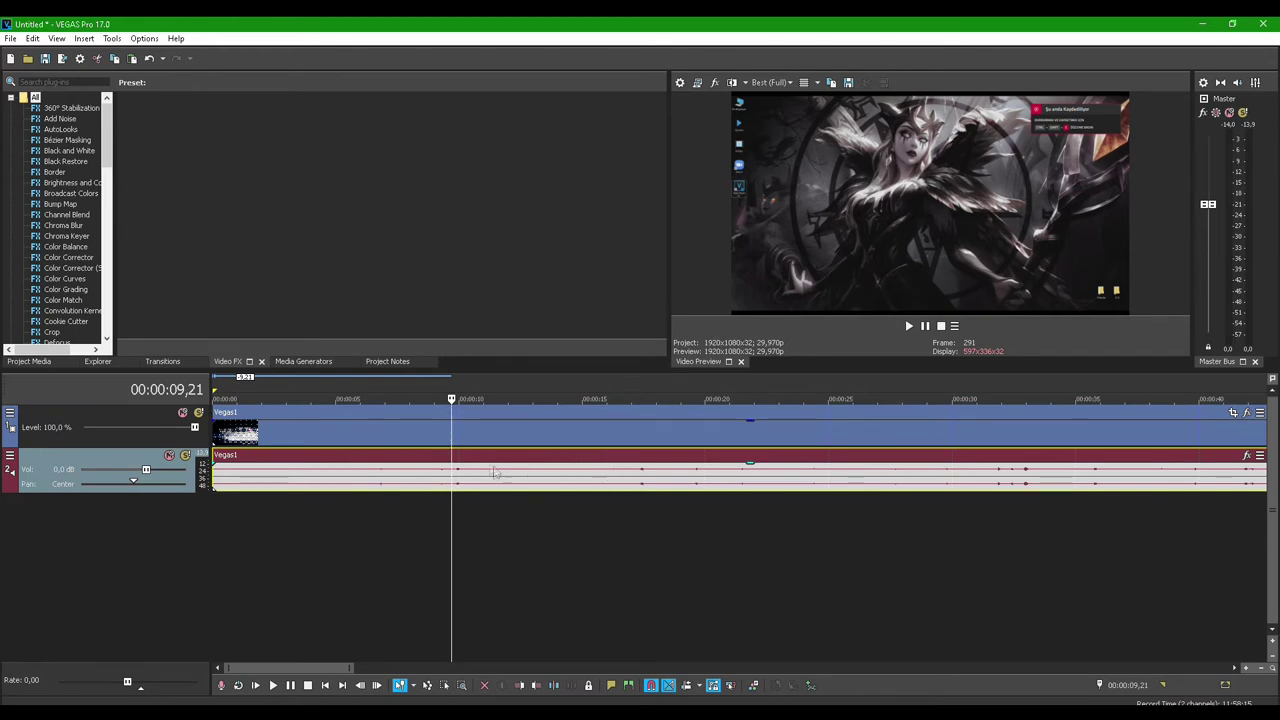
# Play the clip from 00:00:02,10 and step back to 00:00:06,22, the first frame showing the desktop.
pyautogui.click(270, 474)
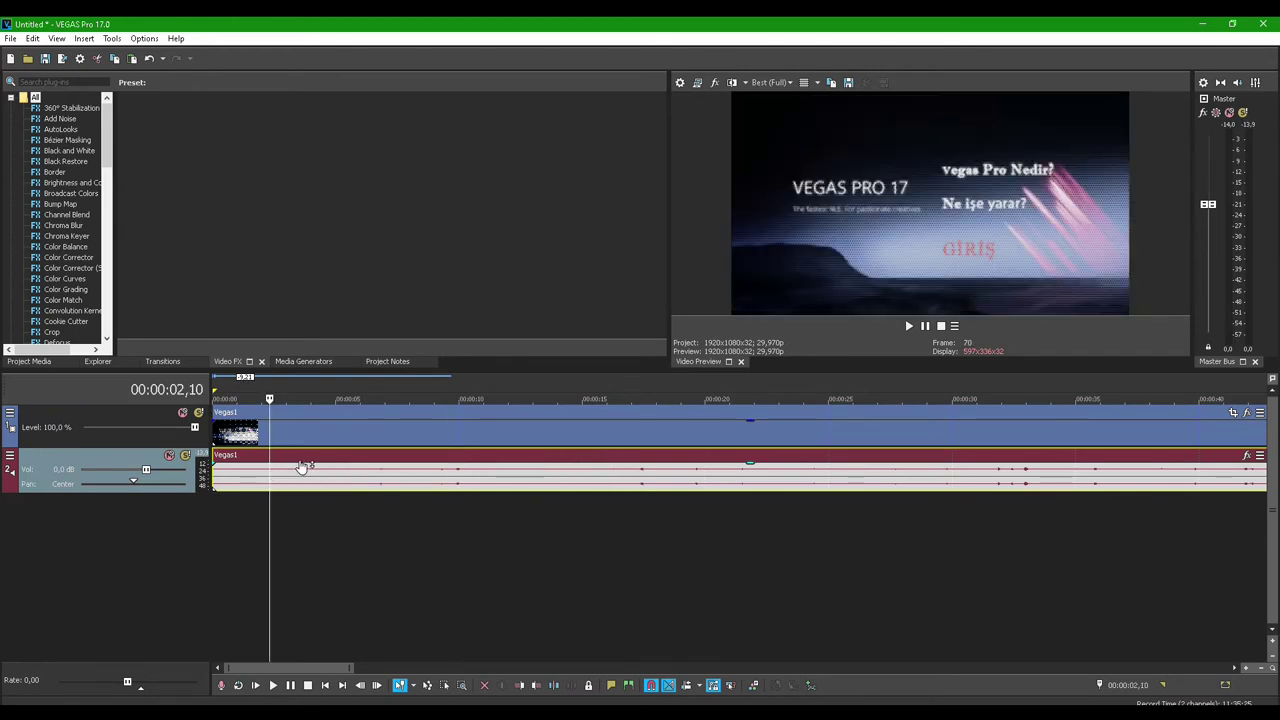
pyautogui.click(910, 327)
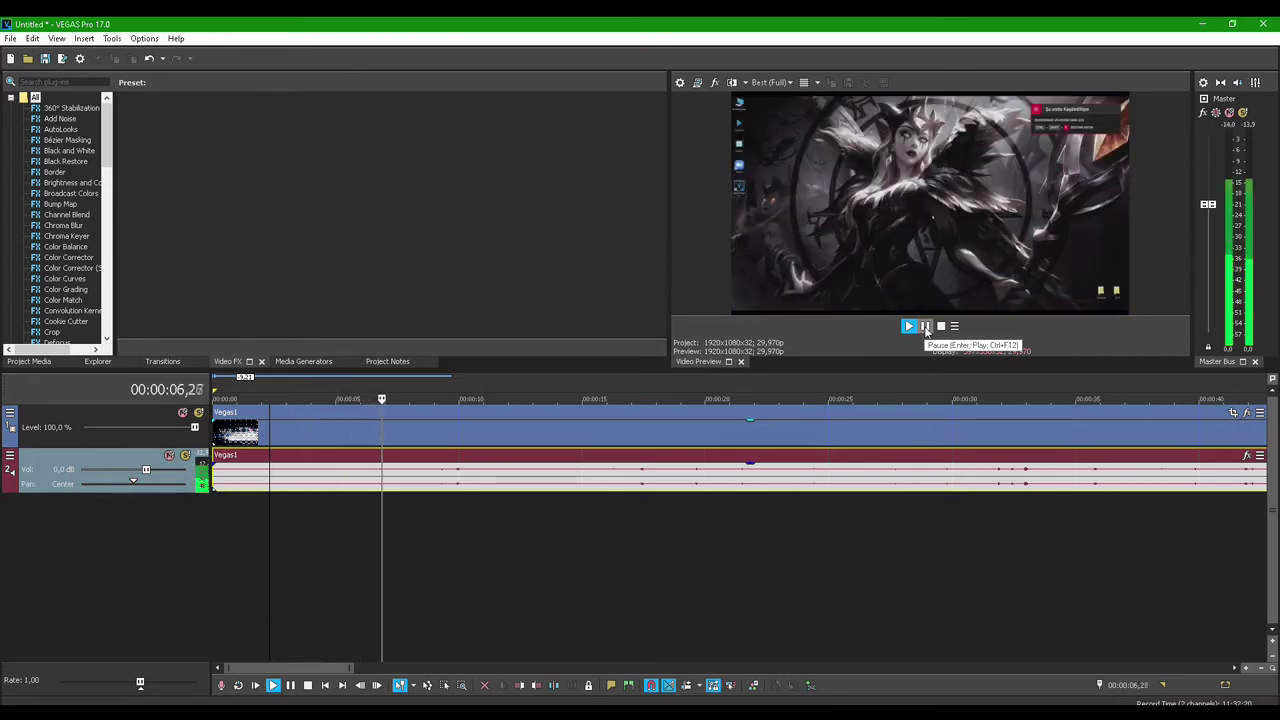
pyautogui.click(925, 327)
pyautogui.press('Left')
pyautogui.press('Left')
pyautogui.press('Left')
pyautogui.press('Left')
pyautogui.press('Left')
pyautogui.press('Left')
pyautogui.press('Left')
pyautogui.press('Left')
pyautogui.press('Left')
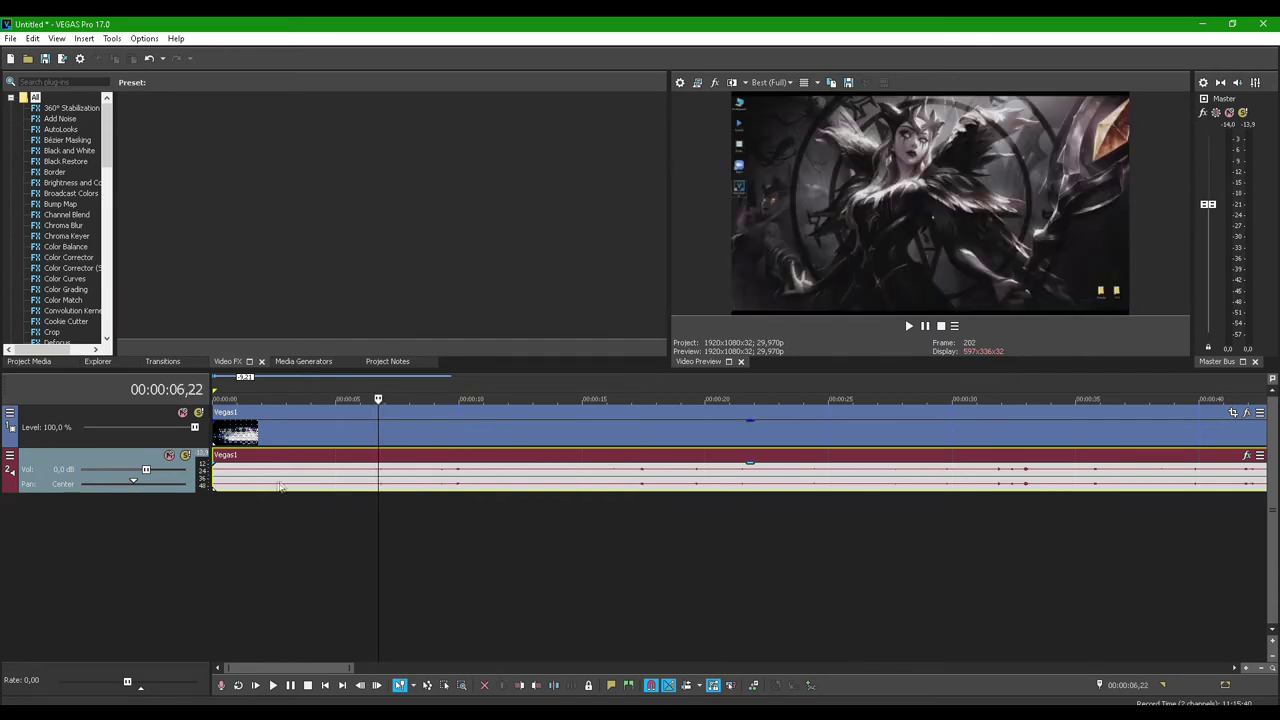
# Split only the audio at 00:00:05,21 and shift the part after the cut about 2 seconds 18 frames later.
pyautogui.click(518, 427)
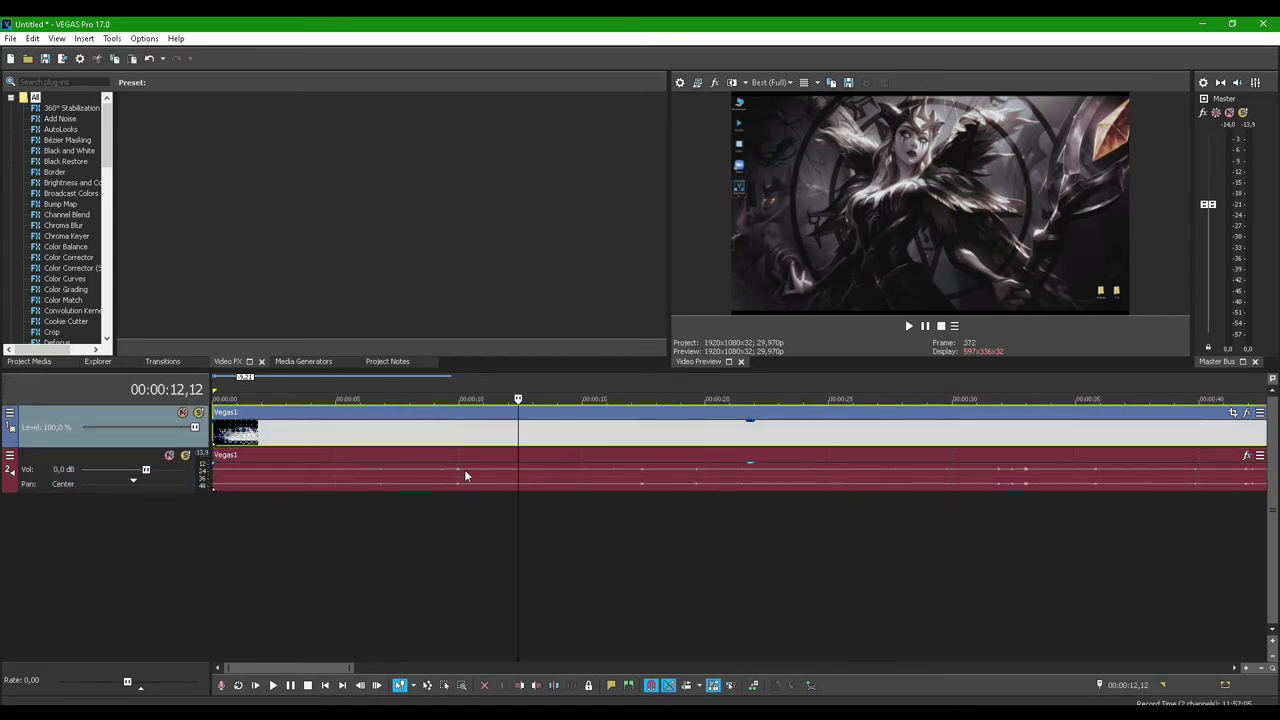
pyautogui.click(380, 469)
pyautogui.click(352, 470)
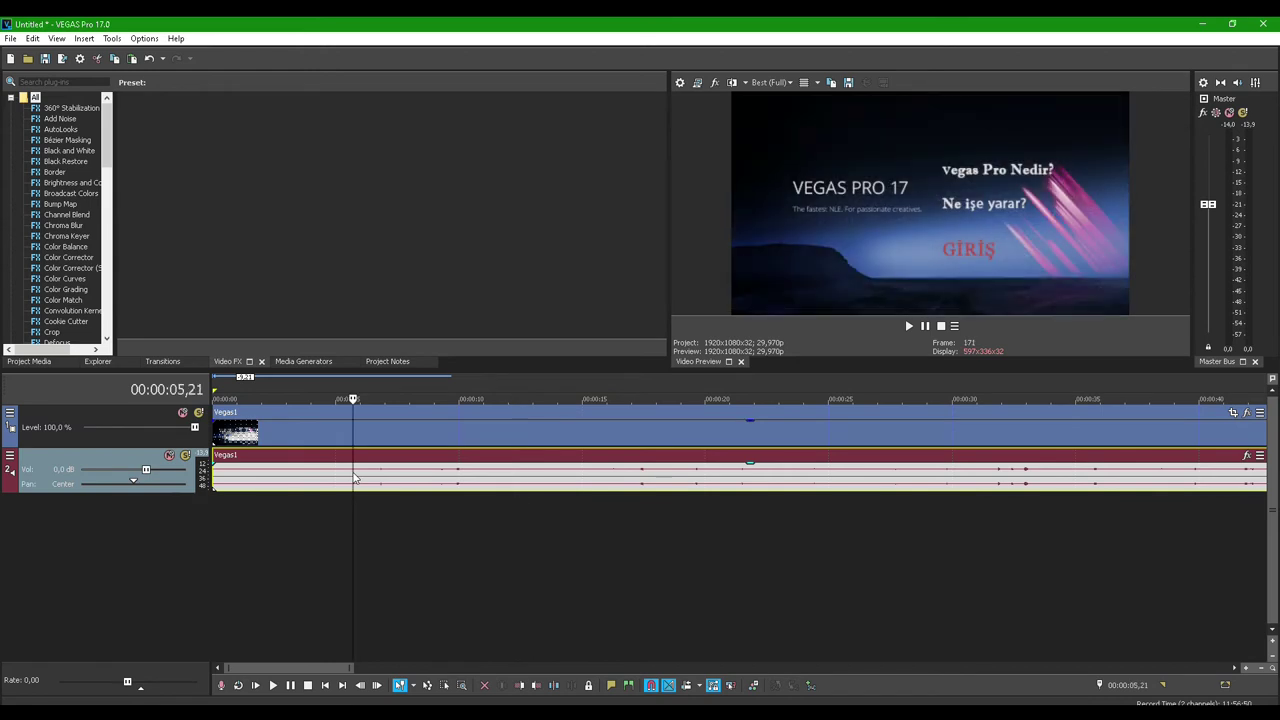
pyautogui.press('s')
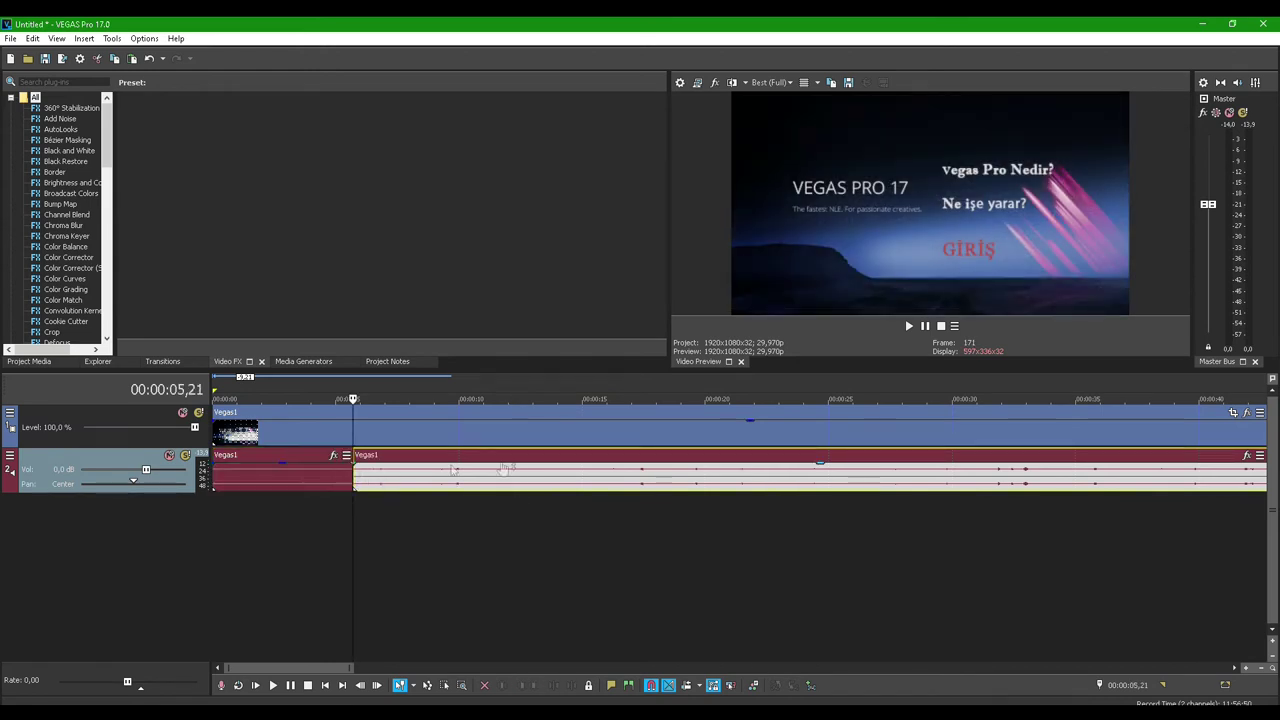
pyautogui.click(309, 475)
pyautogui.moveTo(478, 478); pyautogui.dragTo(544, 478)
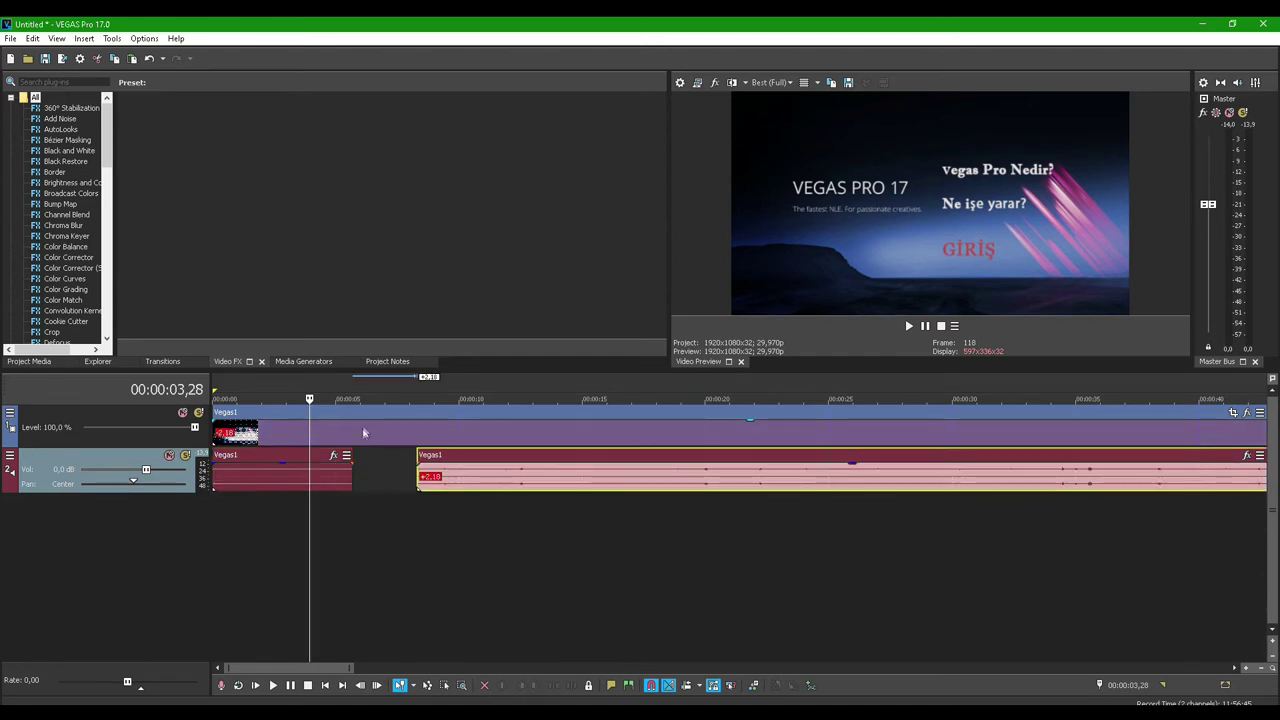
pyautogui.moveTo(274, 477)
pyautogui.mouseDown()
pyautogui.moveTo(302, 477)
pyautogui.moveTo(254, 478)
pyautogui.mouseUp()
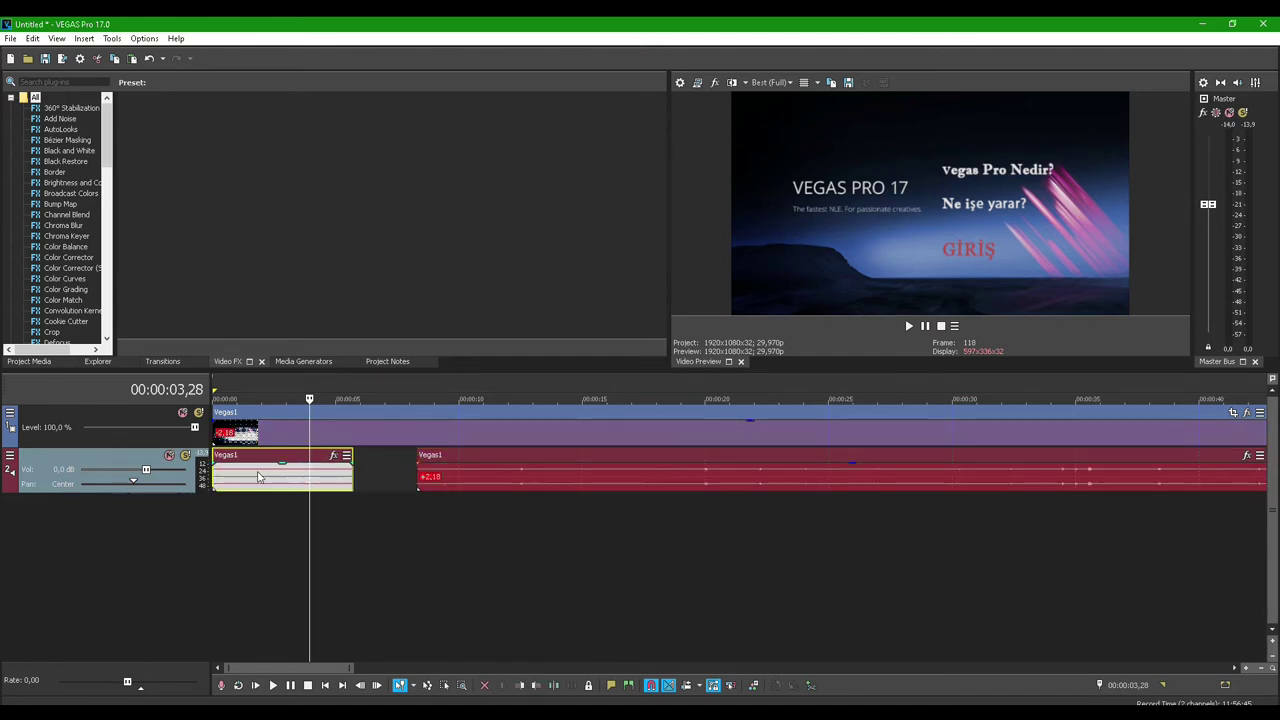
# Delete the audio part before the cut, and undo the deletion along with the earlier audio shift and split.
pyautogui.press('Delete')
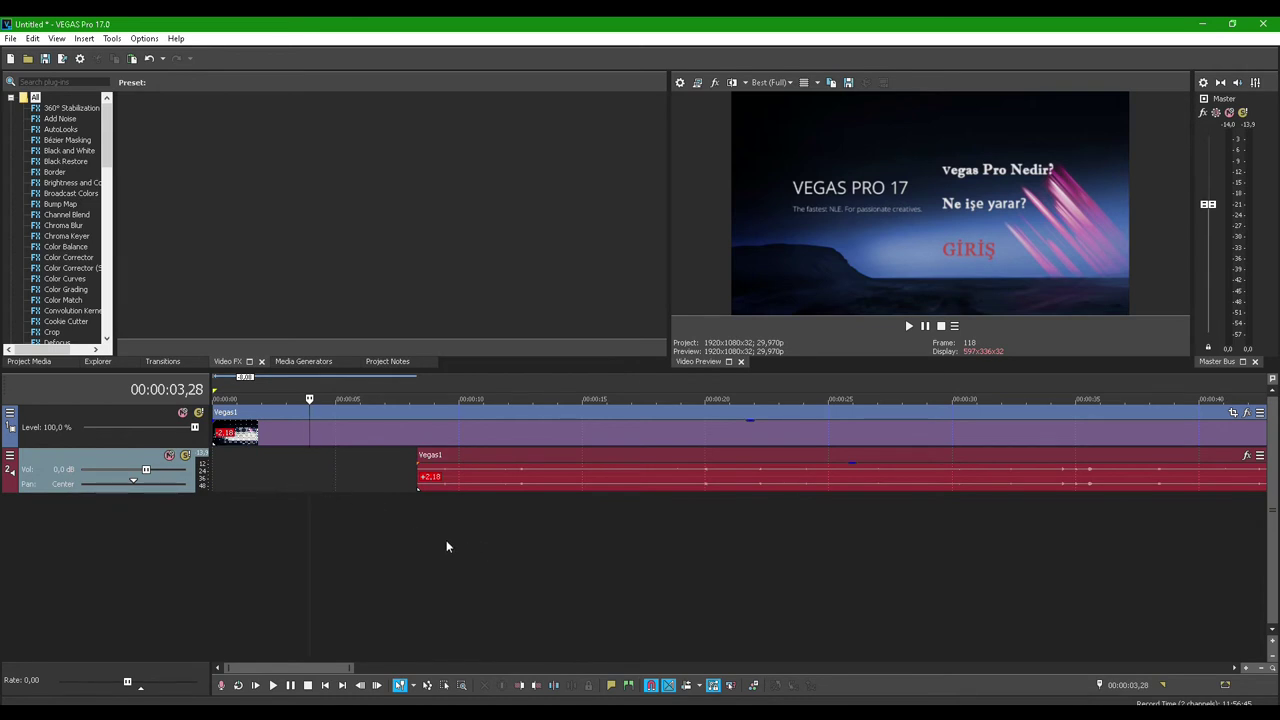
pyautogui.hotkey('ctrl', 'z')
pyautogui.hotkey('ctrl', 'z')
pyautogui.hotkey('ctrl', 'z')
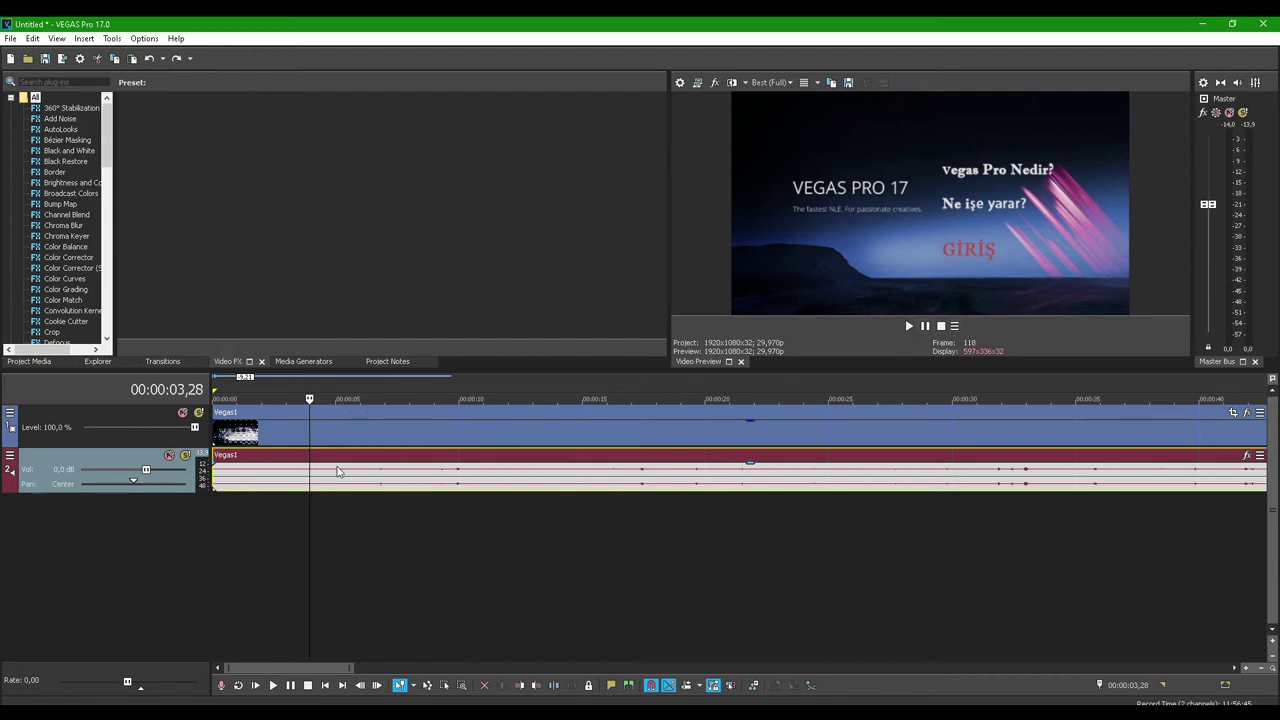
# Split the audio at 00:00:03,28 and the video at 00:00:10,21.
pyautogui.press('s')
pyautogui.click(476, 427)
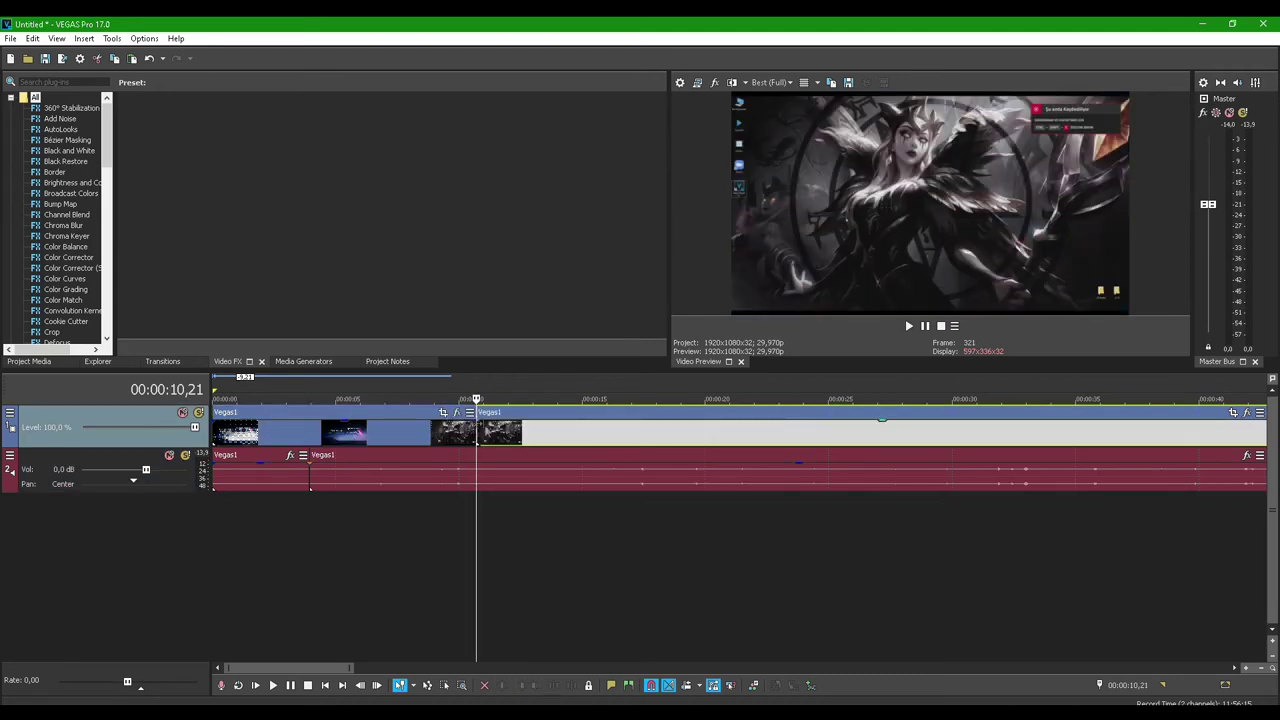
pyautogui.press('s')
# Delete the video part before the 00:00:10,21 cut and move the remaining video to the start of the timeline.
pyautogui.click(427, 435)
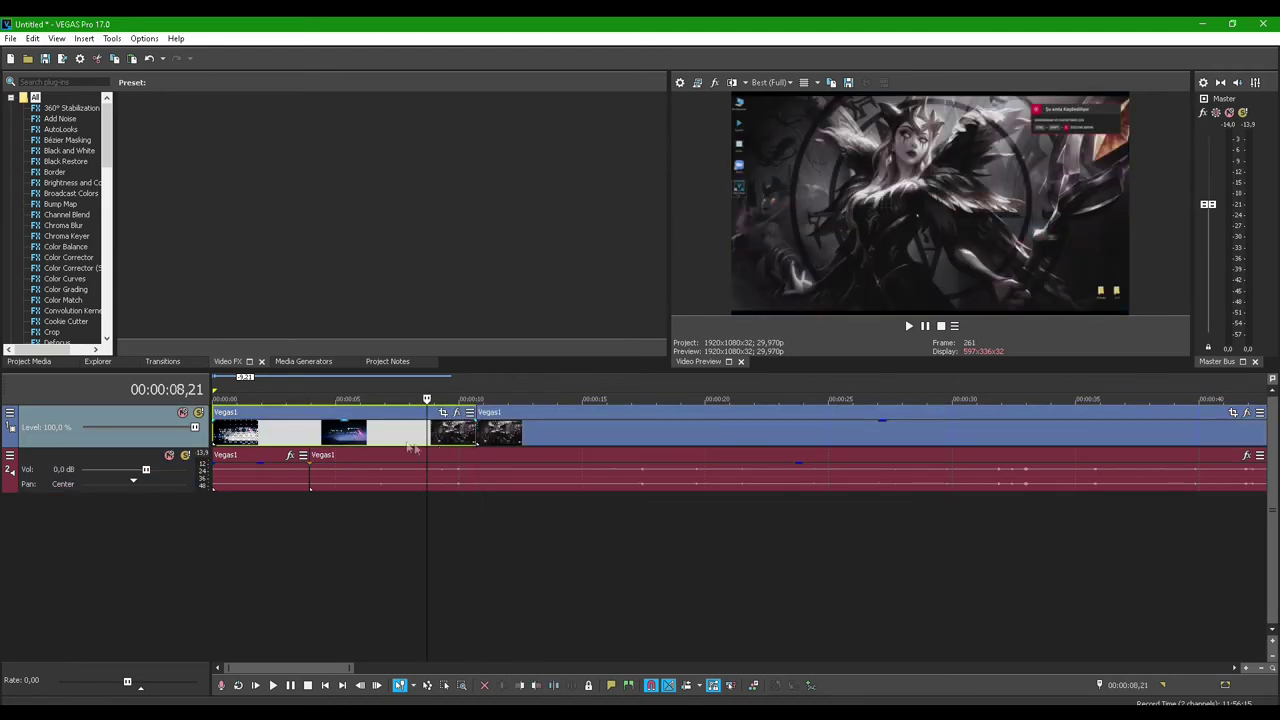
pyautogui.press('Delete')
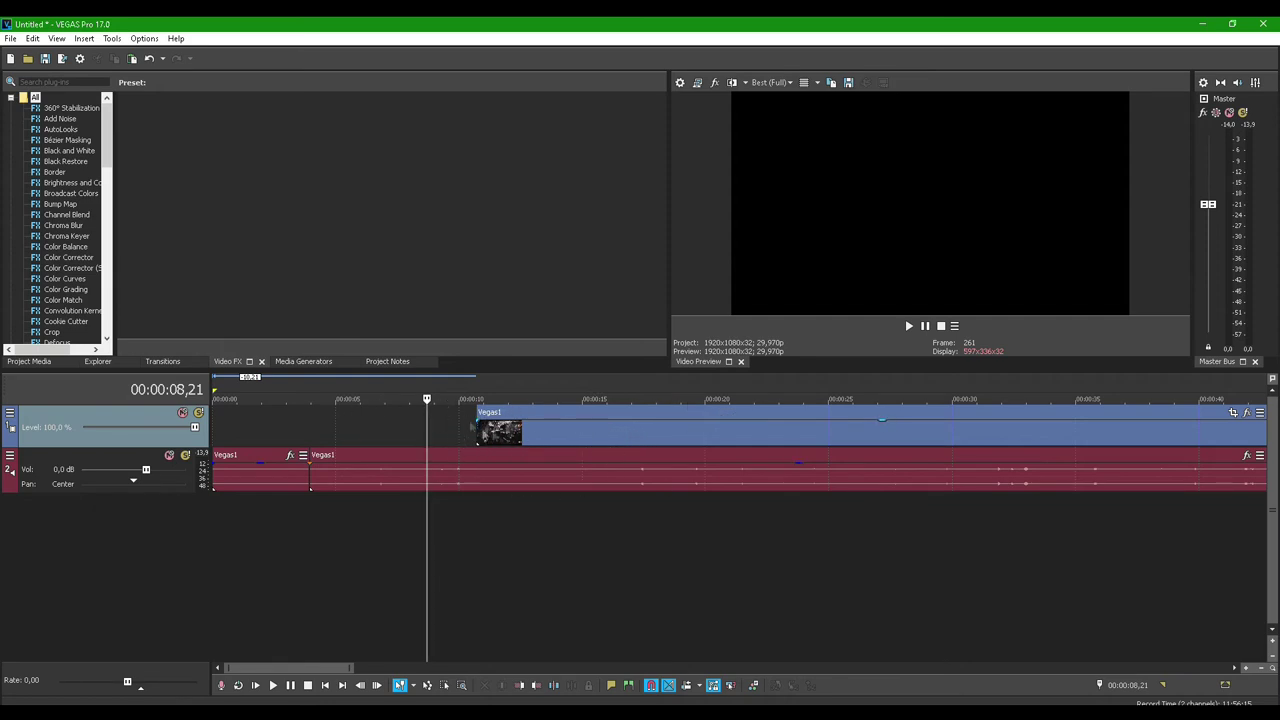
pyautogui.moveTo(610, 437); pyautogui.dragTo(348, 437)
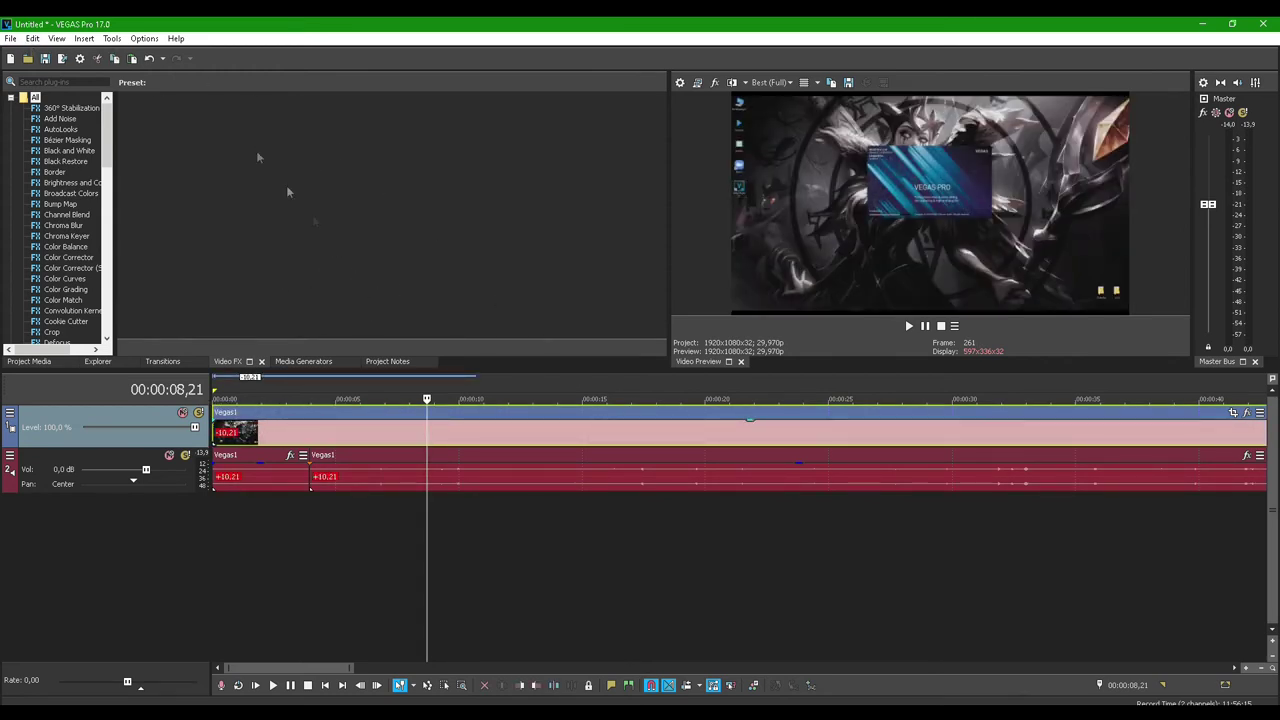
# Open the Render As settings and examine the available formats and the templates of MAGIX AVC/AAC MP4.
pyautogui.click(11, 38)
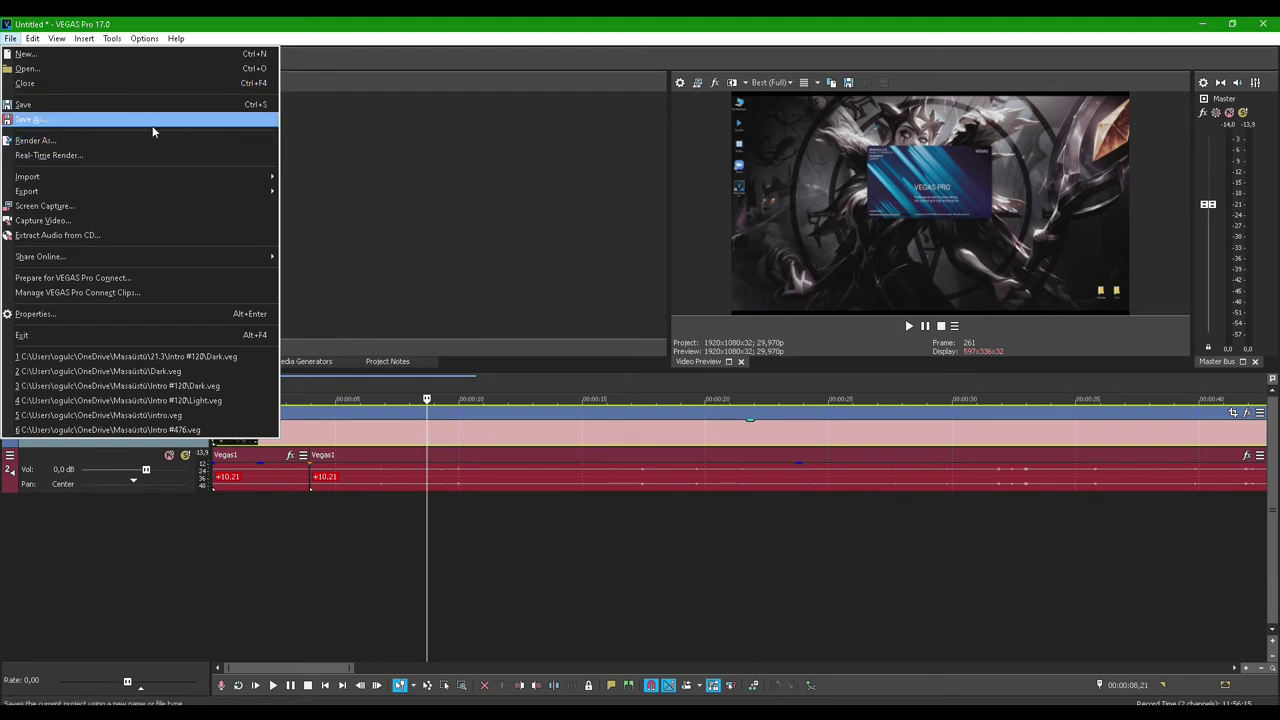
pyautogui.click(97, 143)
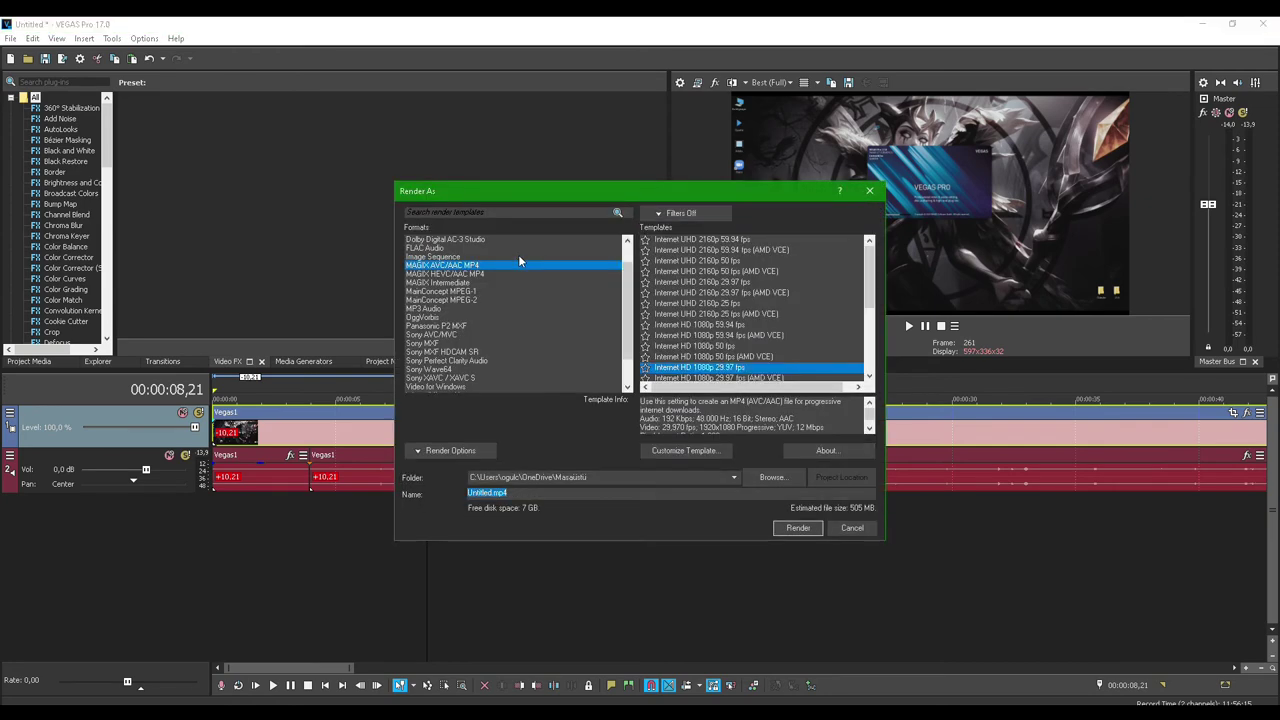
pyautogui.moveTo(542, 193); pyautogui.dragTo(493, 157)
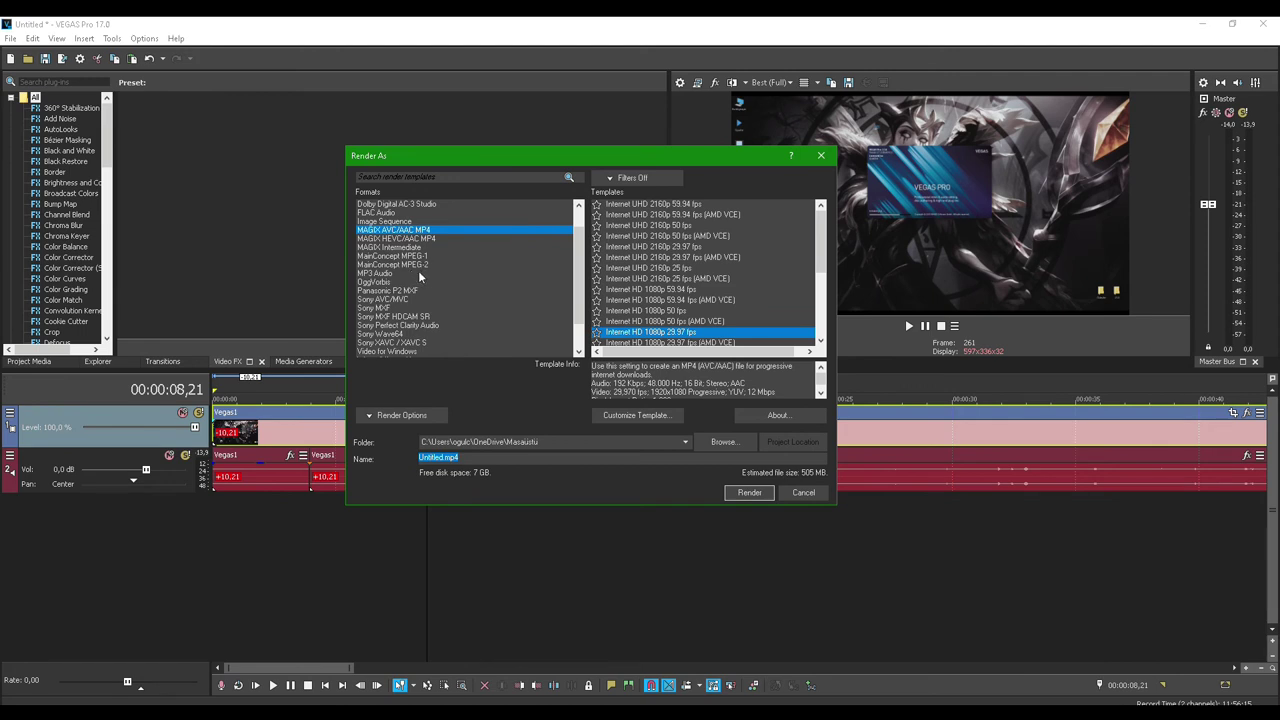
pyautogui.scroll(-2, 418, 270)
pyautogui.scroll(3, 437, 315)
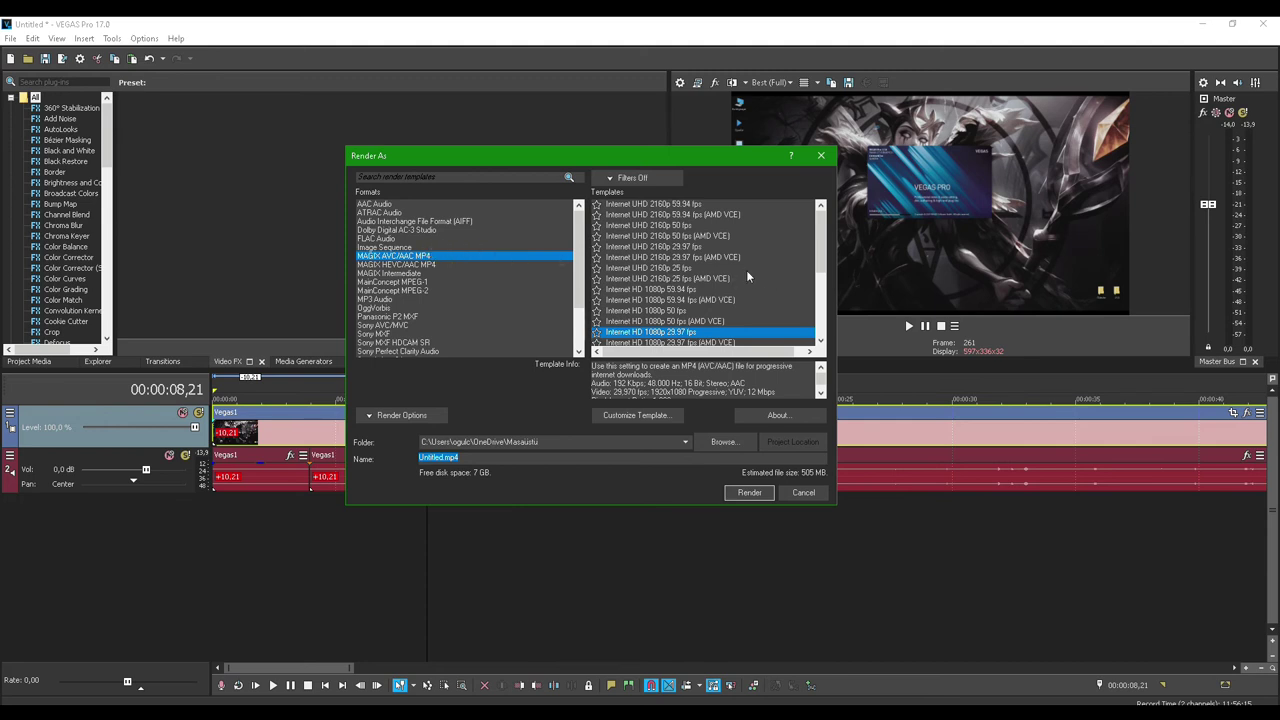
pyautogui.scroll(-2, 746, 270)
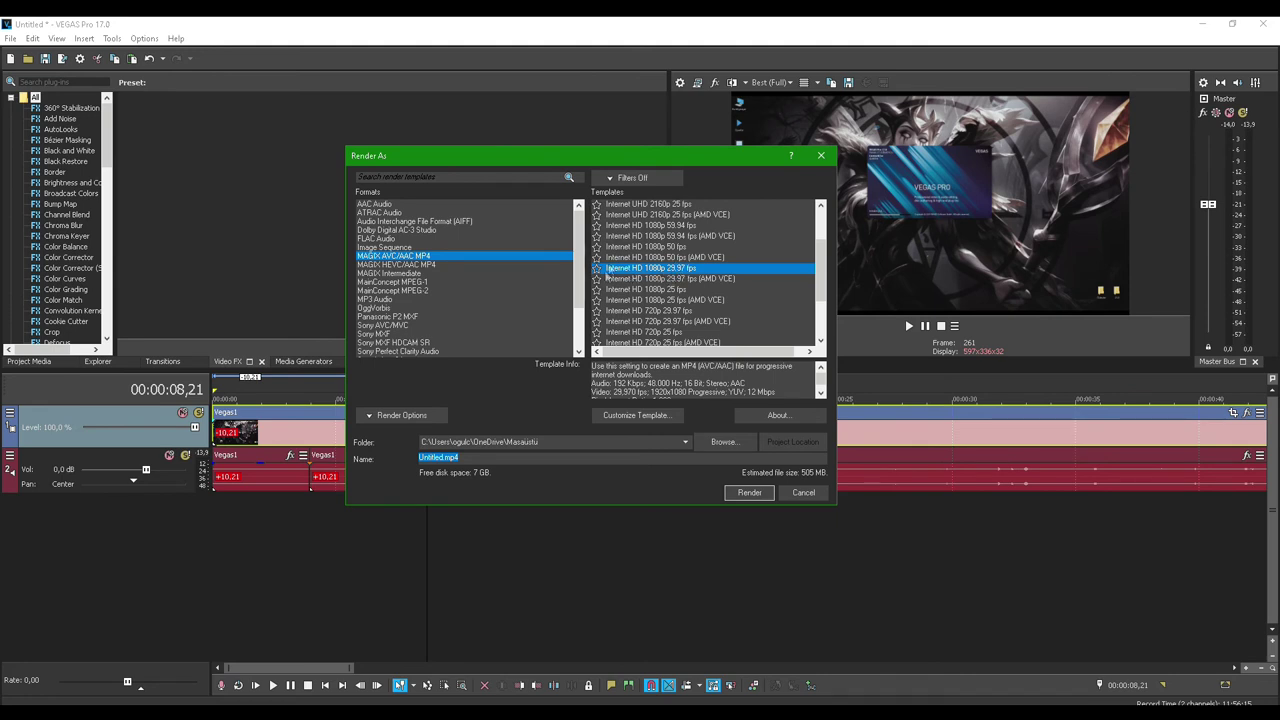
pyautogui.moveTo(683, 161); pyautogui.dragTo(652, 141)
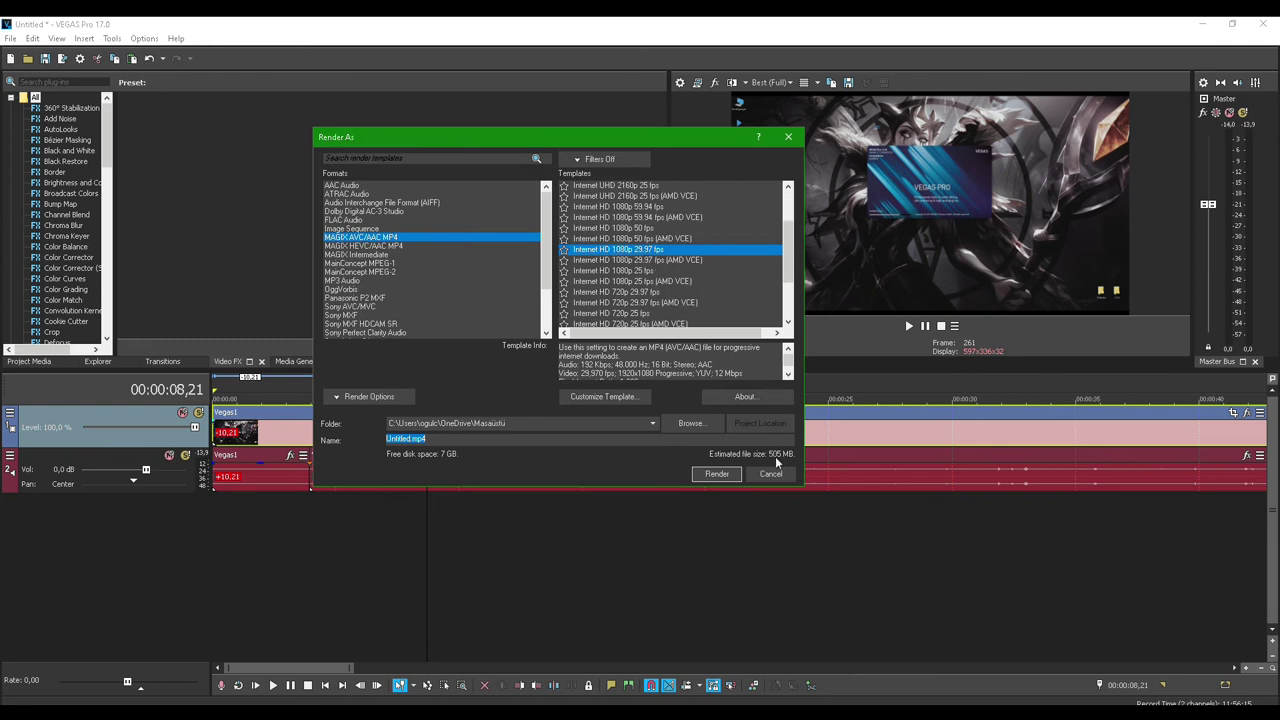
# Try the Internet HD 720p 25 fps template and the Internet UHD 2160p 59.94 fps template to compare their estimated file sizes.
pyautogui.moveTo(789, 249); pyautogui.dragTo(788, 265)
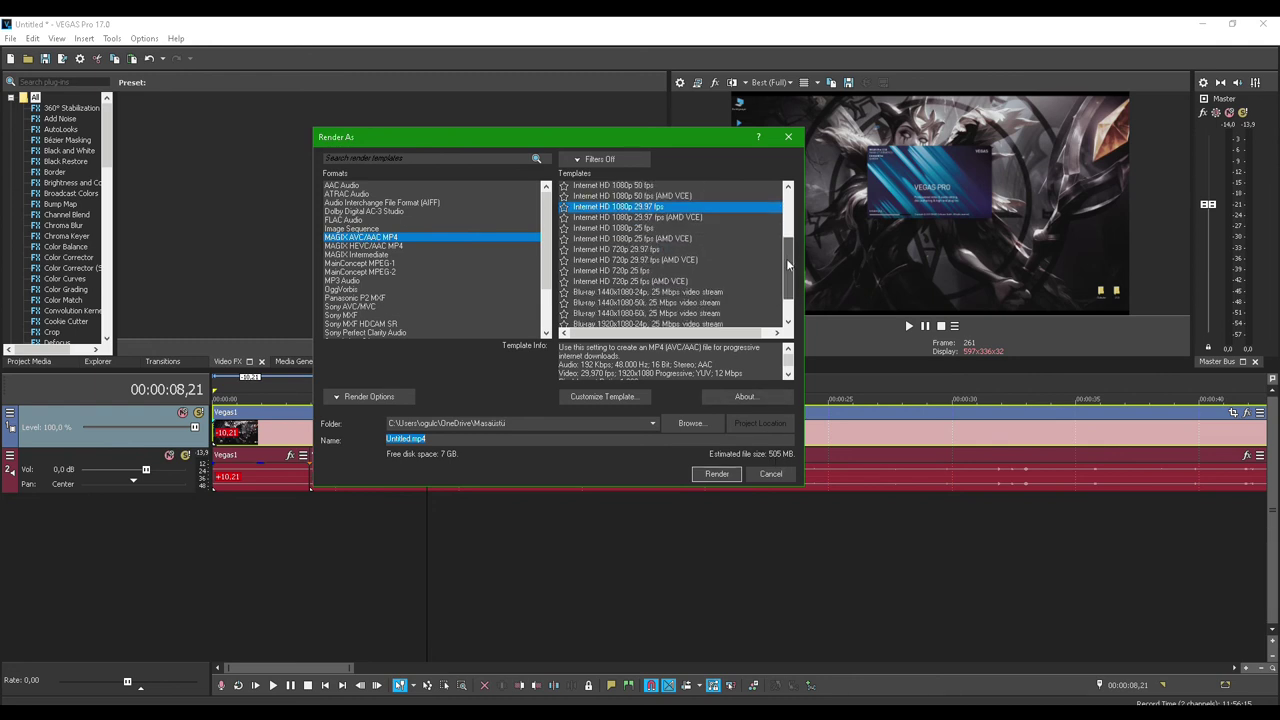
pyautogui.click(628, 271)
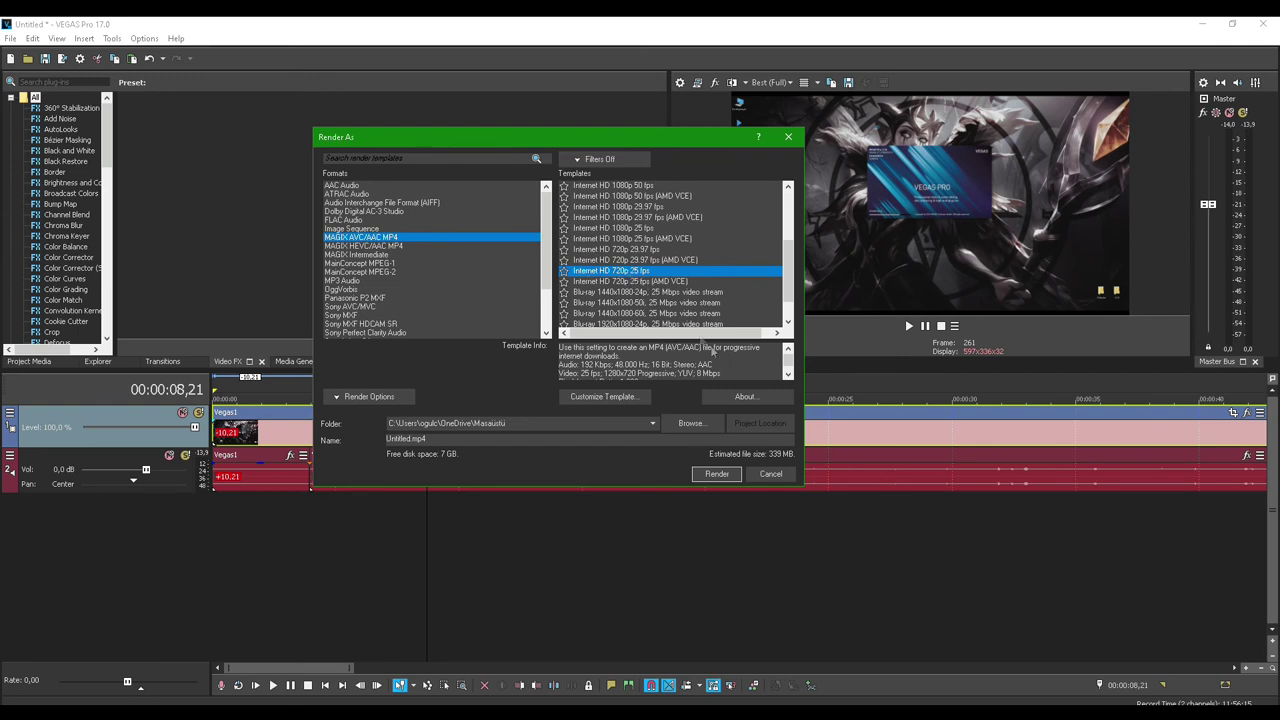
pyautogui.moveTo(787, 290); pyautogui.dragTo(787, 232)
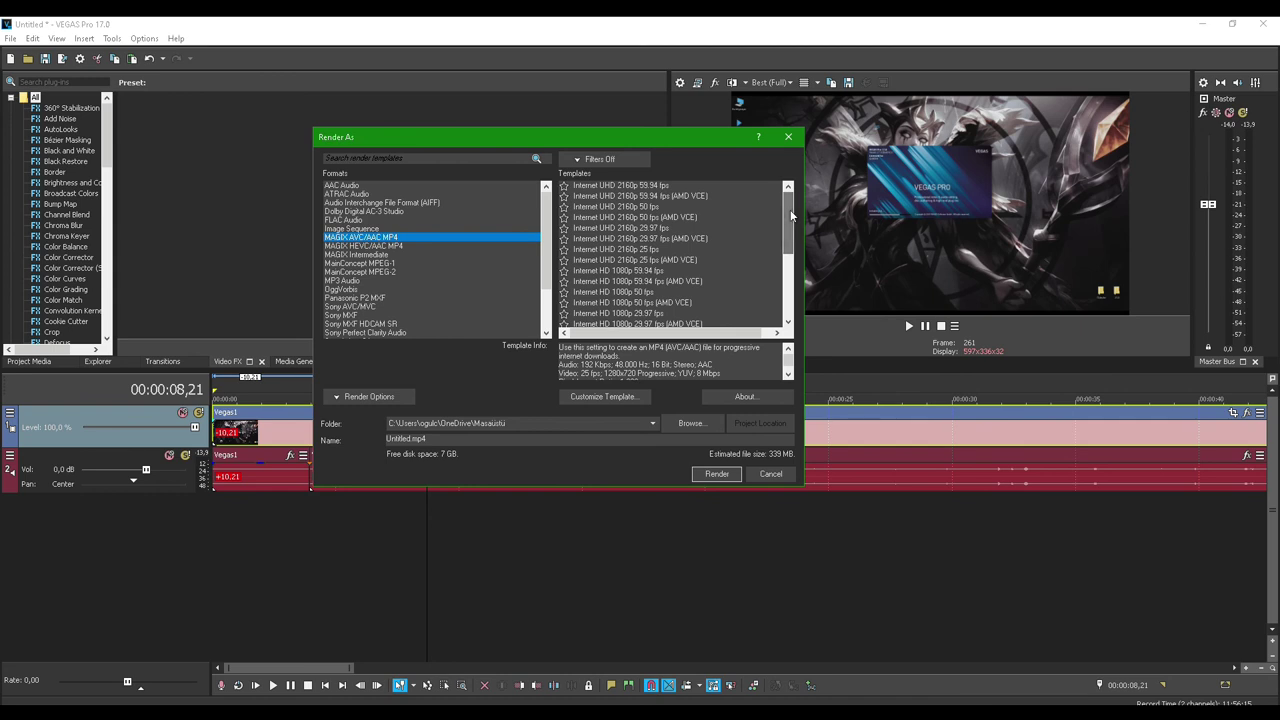
pyautogui.click(629, 186)
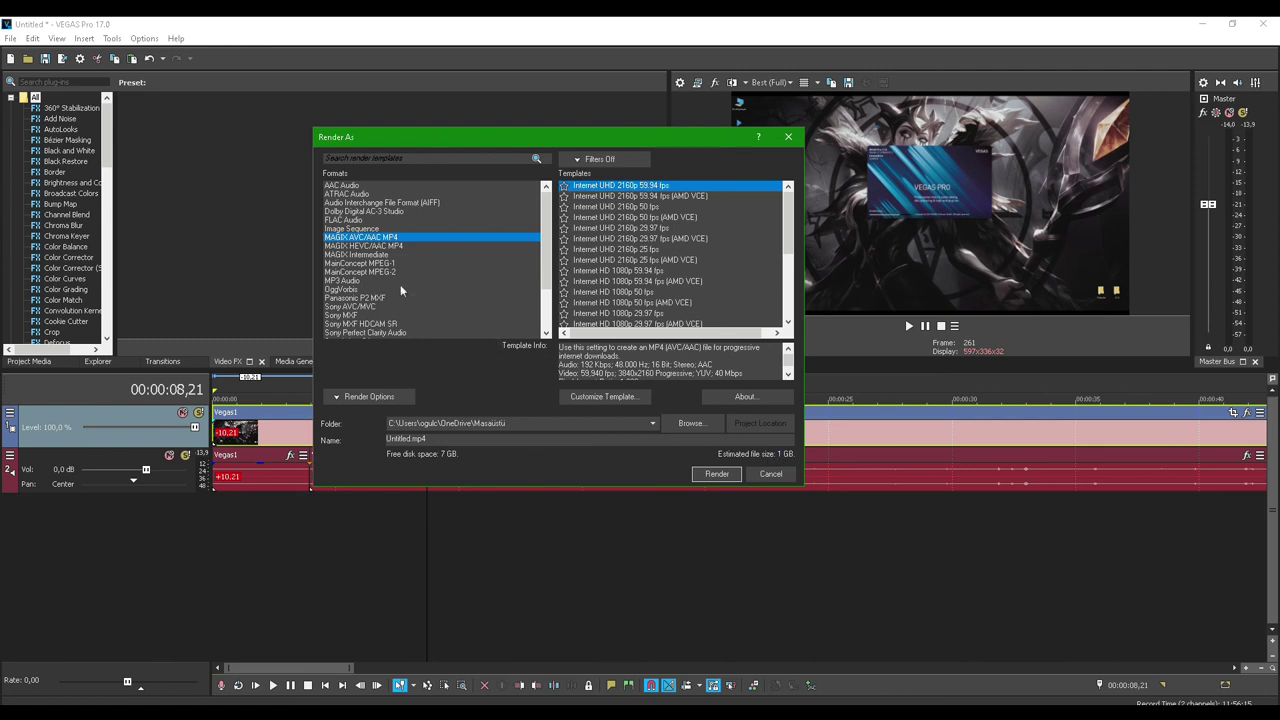
# Try the MAGIX HEVC/AAC MP4 format and look through its render templates.
pyautogui.click(370, 263)
pyautogui.click(399, 238)
pyautogui.click(400, 245)
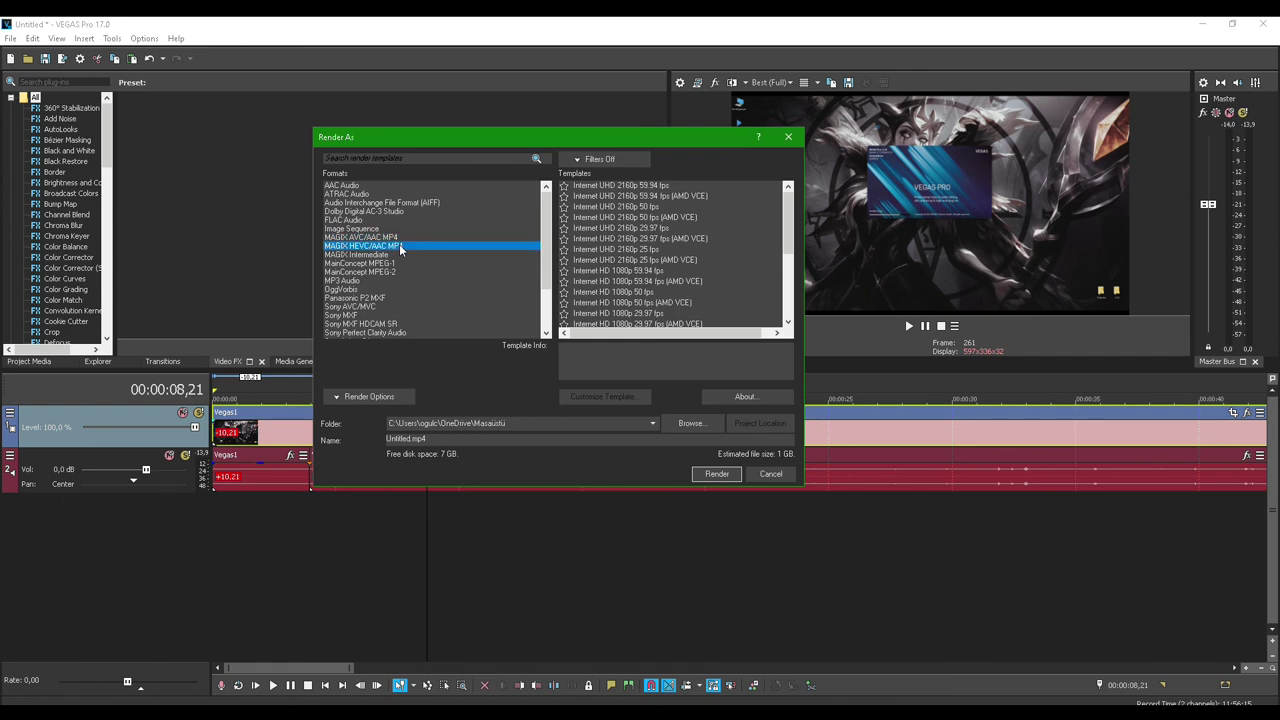
pyautogui.scroll(-3, 660, 316)
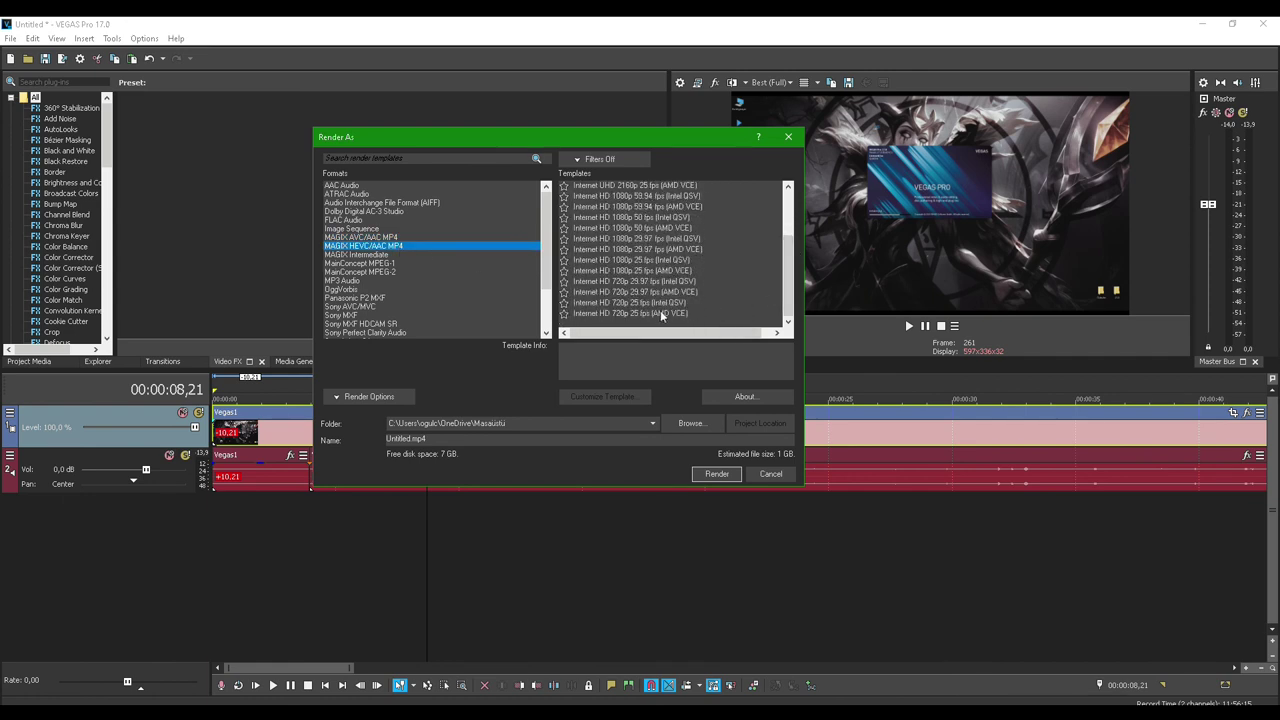
# Render the project as Untitled.mp4 in MAGIX AVC/AAC MP4 format with the Internet HD 720p 25 fps (AMD VCE) template.
pyautogui.click(401, 238)
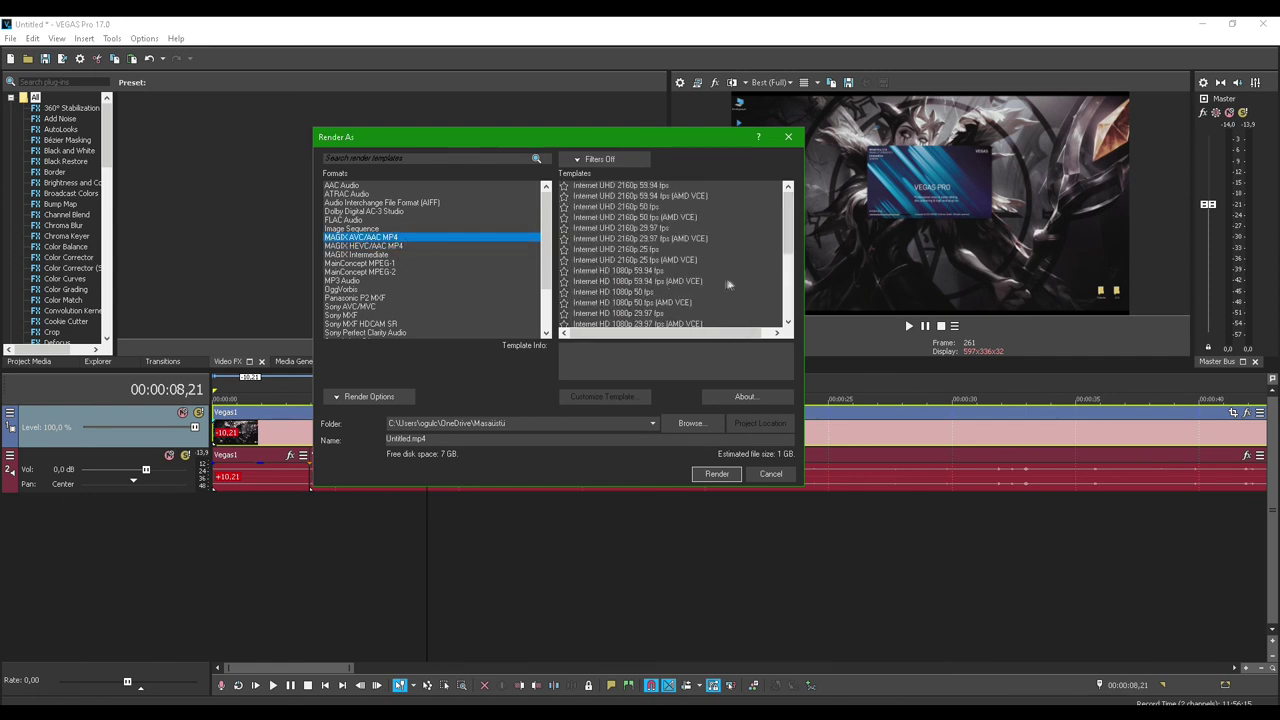
pyautogui.scroll(-3, 660, 264)
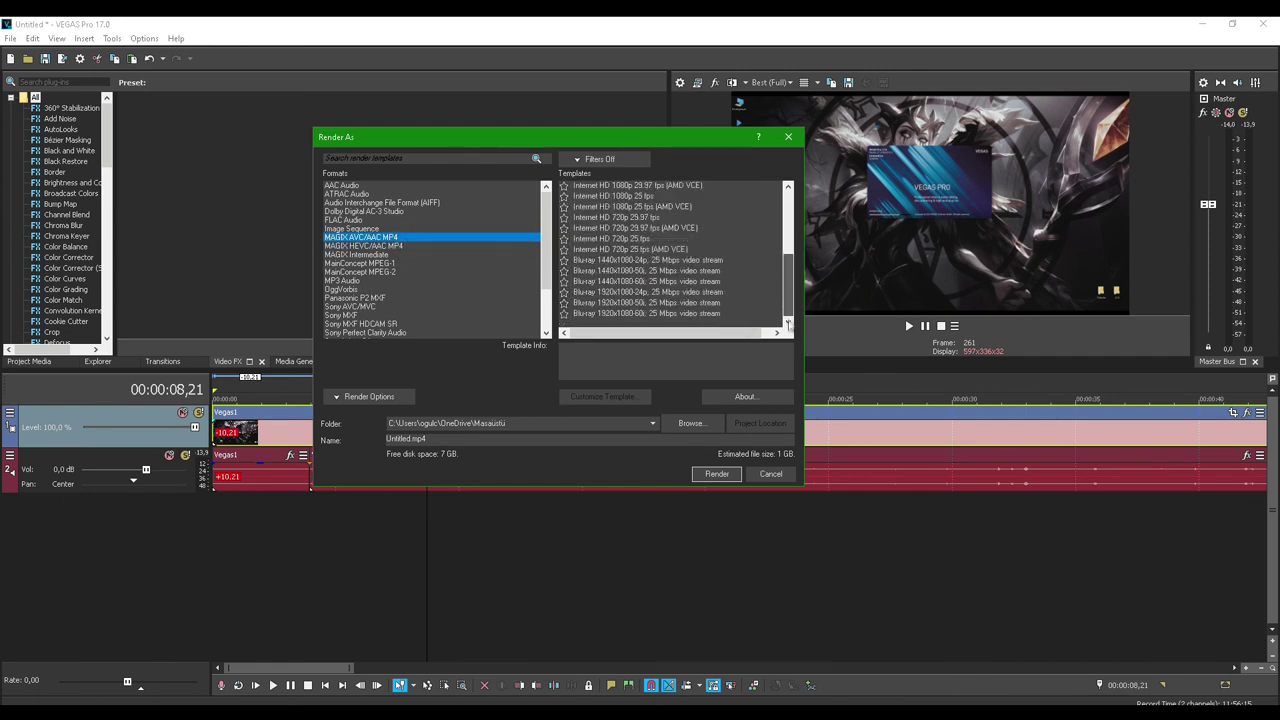
pyautogui.click(640, 250)
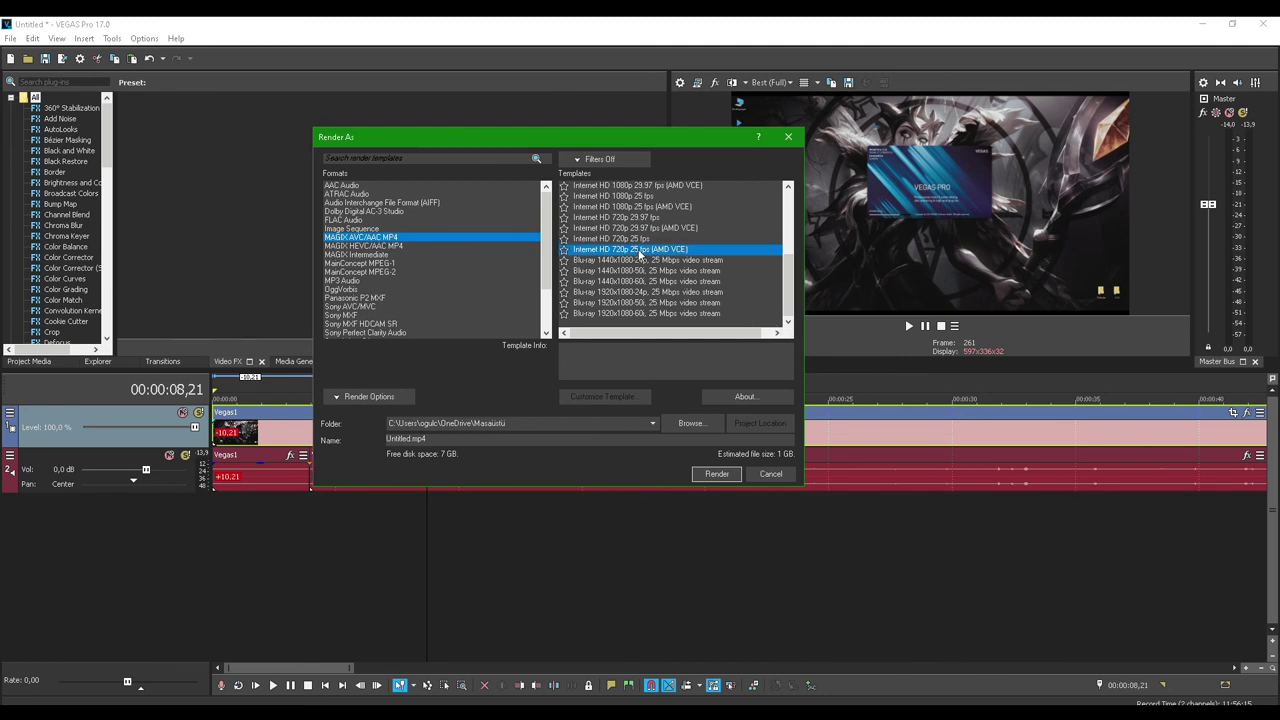
pyautogui.click(716, 474)
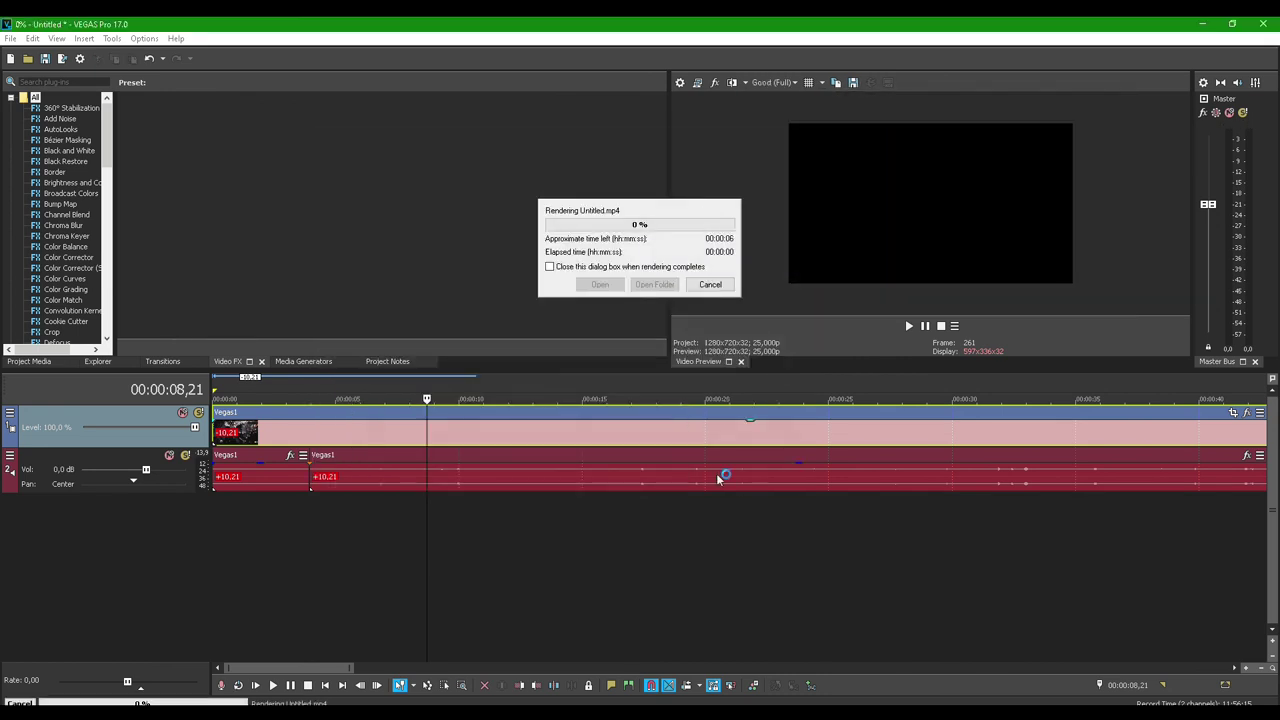